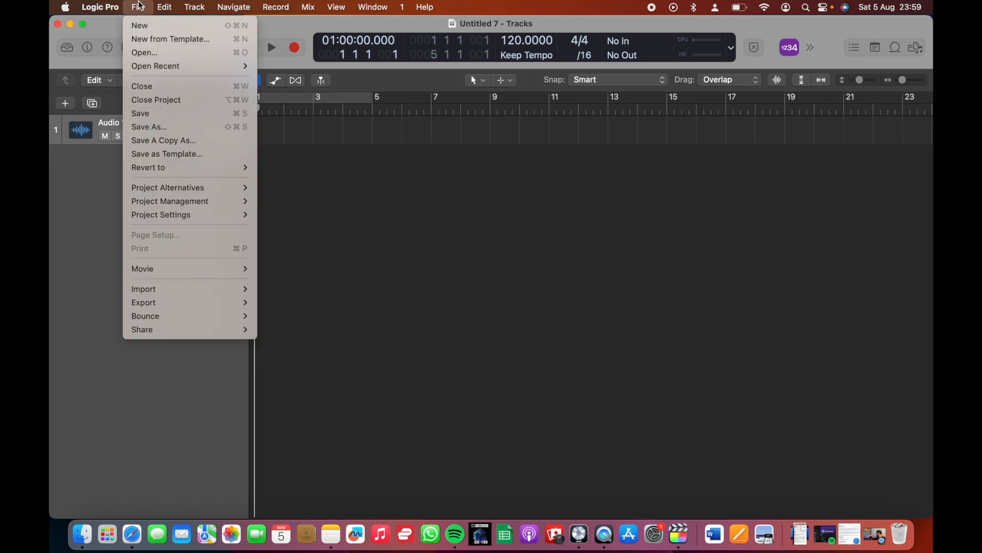
Tick all seven event types, from Notes to System Exclusive, in the project's MIDI input filter settings, and close the settings
{"action": "mouse_move", "coordinate": [187, 216]}
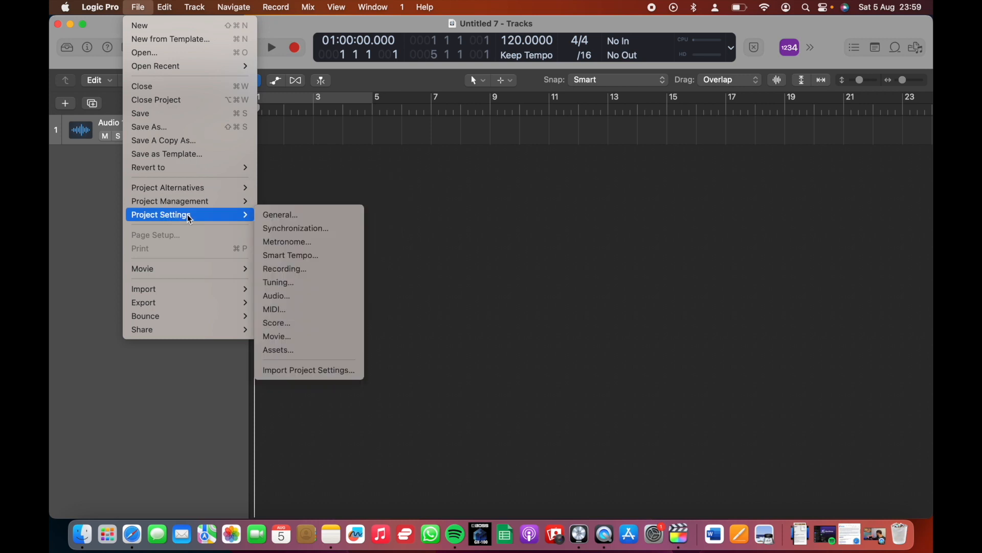
{"action": "left_click", "coordinate": [289, 308]}
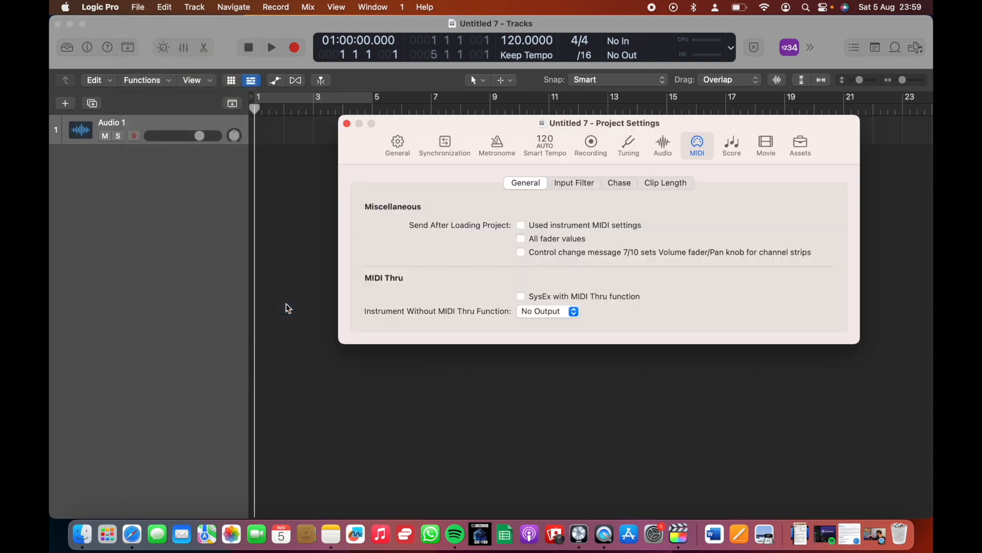
{"action": "left_click", "coordinate": [573, 186]}
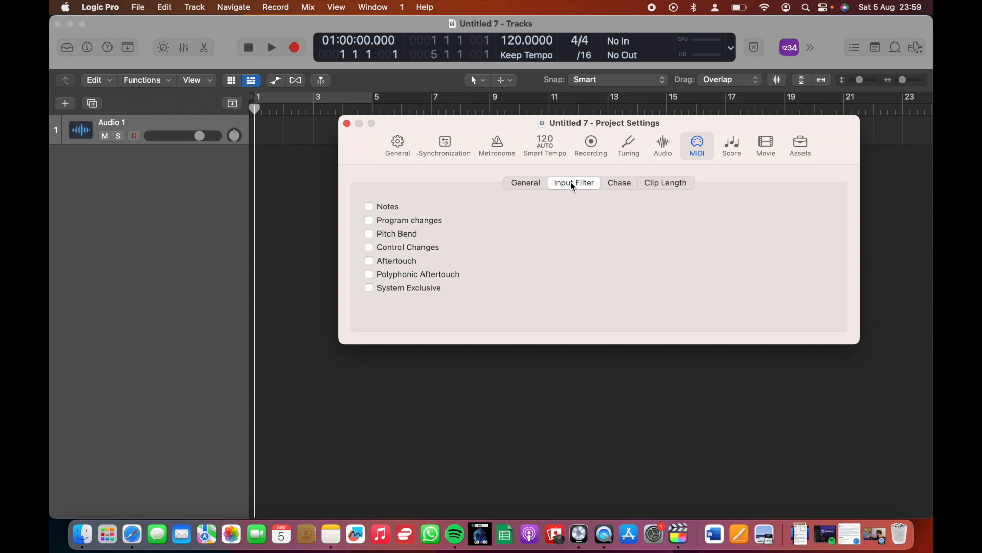
{"action": "left_click", "coordinate": [369, 207]}
{"action": "left_click", "coordinate": [369, 220]}
{"action": "left_click", "coordinate": [369, 234]}
{"action": "left_click", "coordinate": [369, 247]}
{"action": "left_click", "coordinate": [369, 262]}
{"action": "left_click", "coordinate": [369, 274]}
{"action": "left_click", "coordinate": [369, 288]}
{"action": "left_click", "coordinate": [347, 125]}
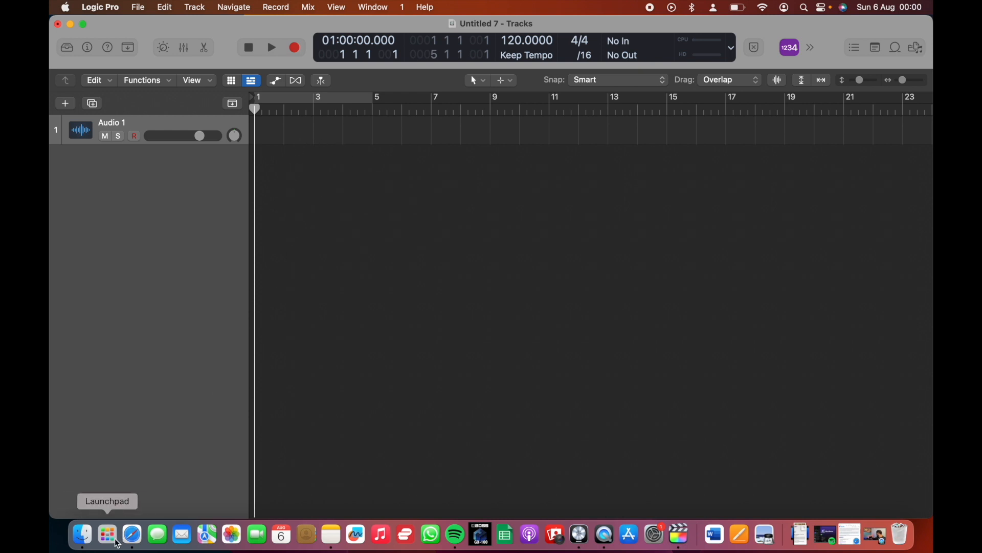
Place the file When I was a boy Click2022.mp3 from the Finder's First Half folder at the start of the audio track
{"action": "left_click", "coordinate": [82, 534]}
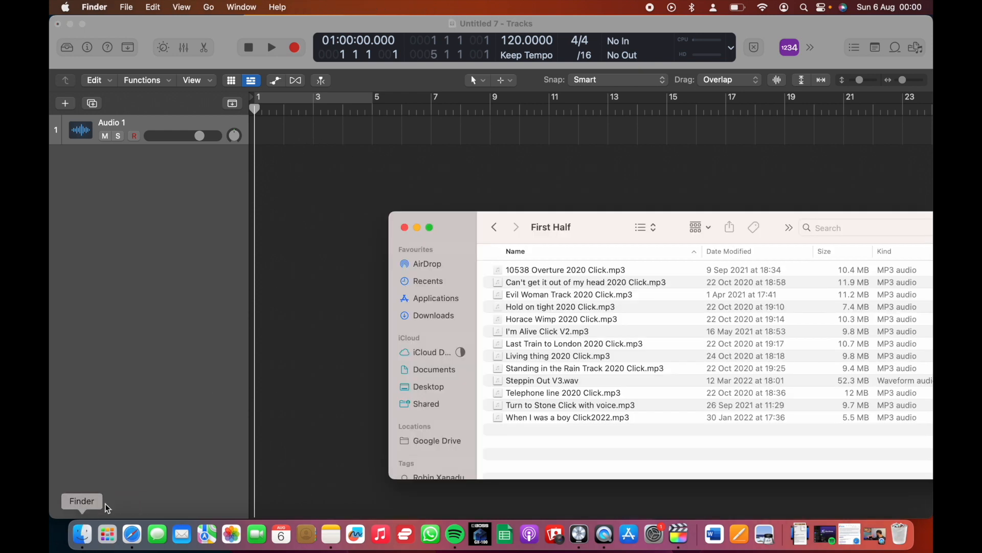
{"action": "left_click", "coordinate": [549, 418]}
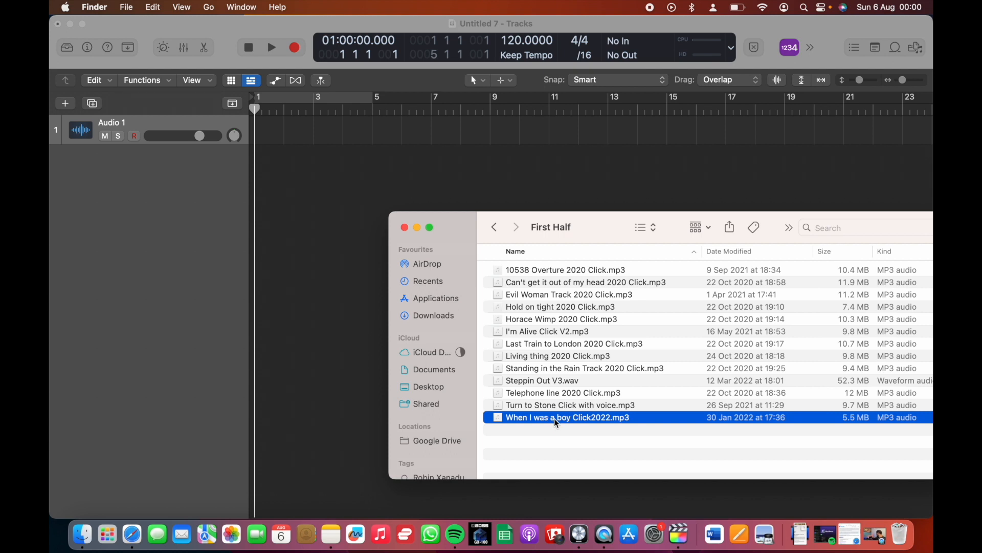
{"action": "mouse_move", "coordinate": [557, 423]}
{"action": "left_mouse_down"}
{"action": "mouse_move", "coordinate": [527, 404]}
{"action": "mouse_move", "coordinate": [435, 230]}
{"action": "mouse_move", "coordinate": [315, 190]}
{"action": "mouse_move", "coordinate": [274, 137]}
{"action": "mouse_move", "coordinate": [256, 135]}
{"action": "left_mouse_up"}
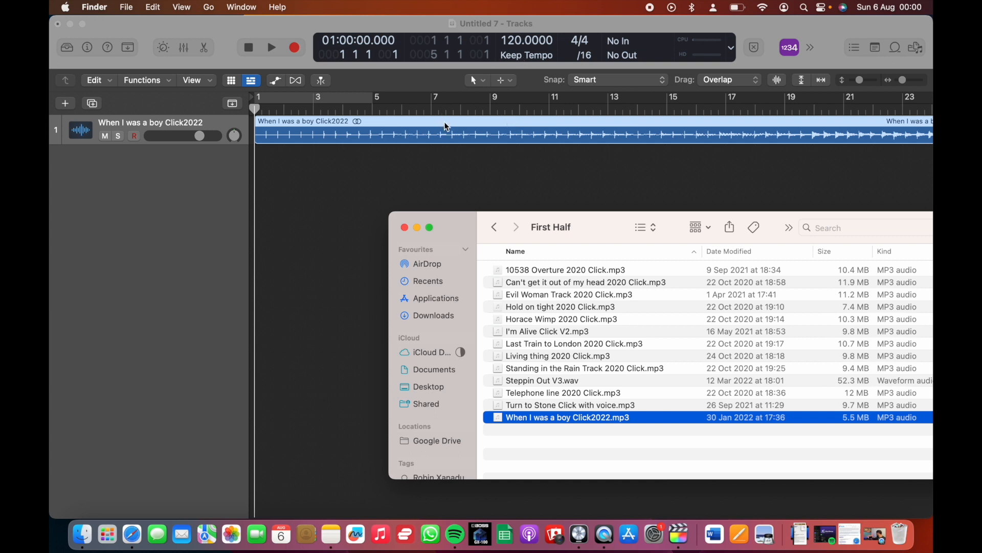
Set the project tempo to 76
{"action": "left_click", "coordinate": [527, 41]}
{"action": "double_click", "coordinate": [527, 41]}
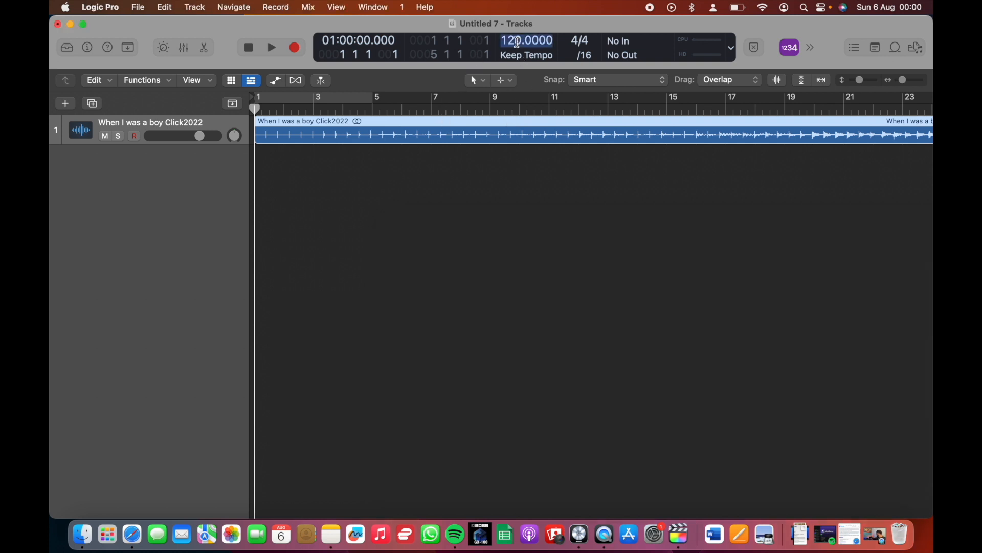
{"action": "type", "text": "76"}
{"action": "key", "text": "Return"}
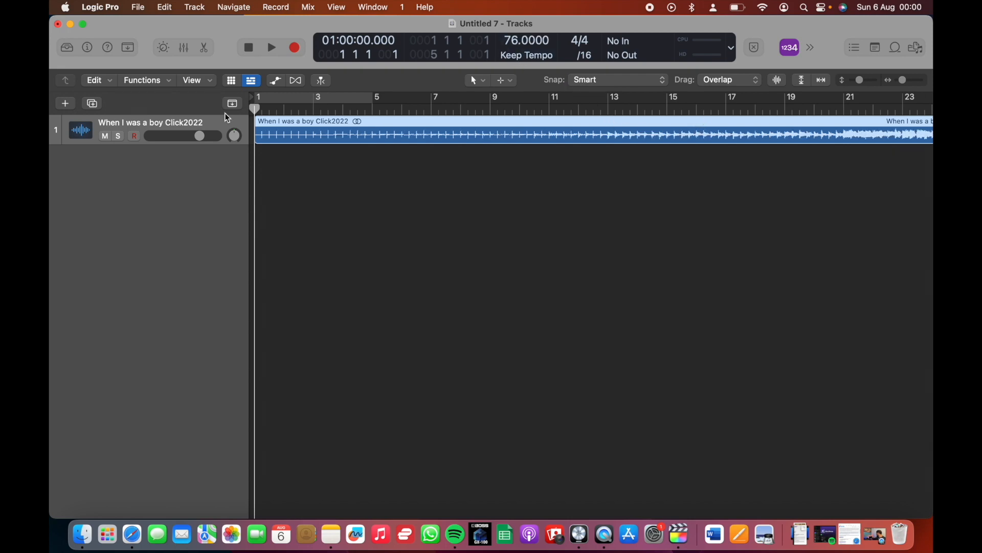
Add an external MIDI track below the audio track and enlarge the height of both tracks
{"action": "left_click_drag", "start_coordinate": [145, 147], "coordinate": [143, 200]}
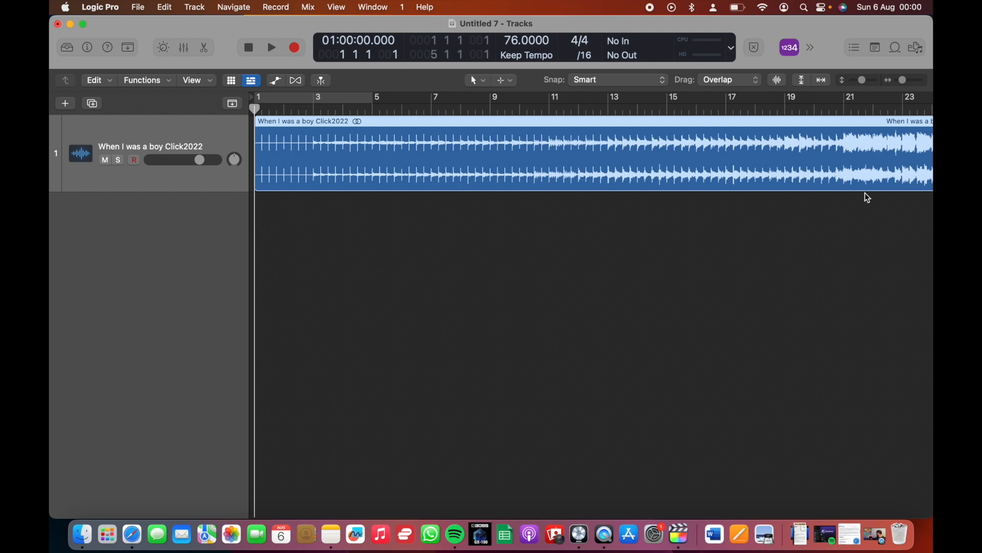
{"action": "key", "text": "super+Left"}
{"action": "key", "text": "super+Left"}
{"action": "key", "text": "super+Left"}
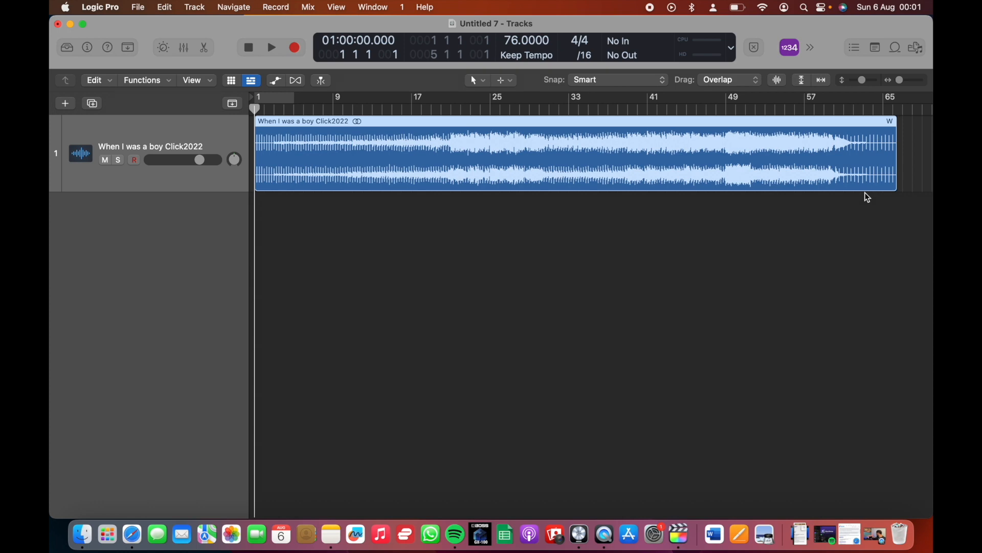
{"action": "left_click", "coordinate": [204, 8]}
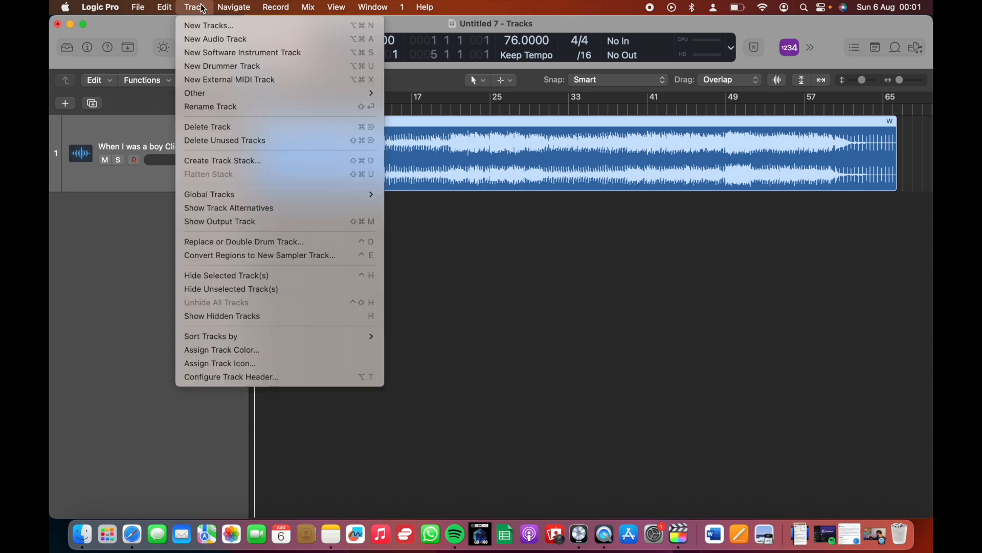
{"action": "left_click", "coordinate": [223, 85]}
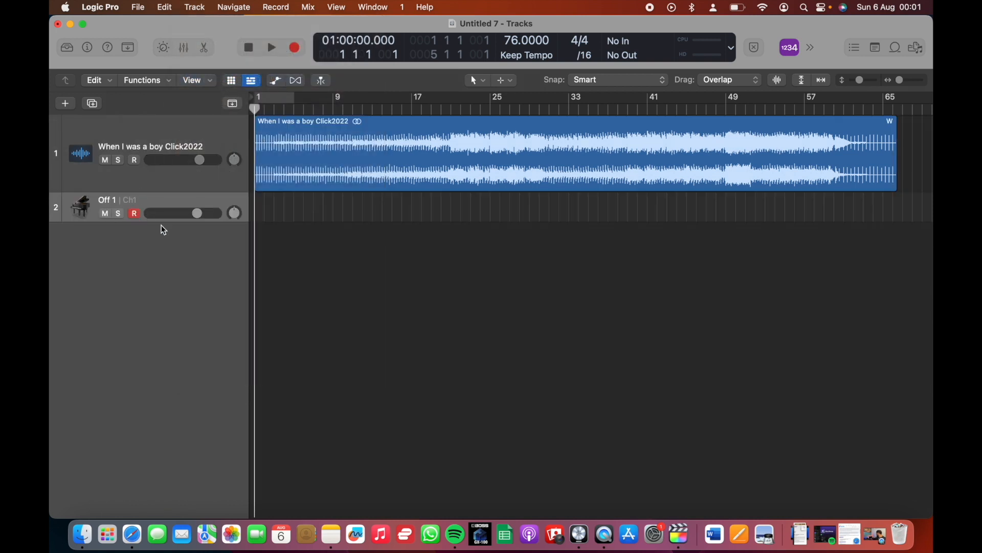
{"action": "left_click_drag", "start_coordinate": [163, 222], "coordinate": [165, 251]}
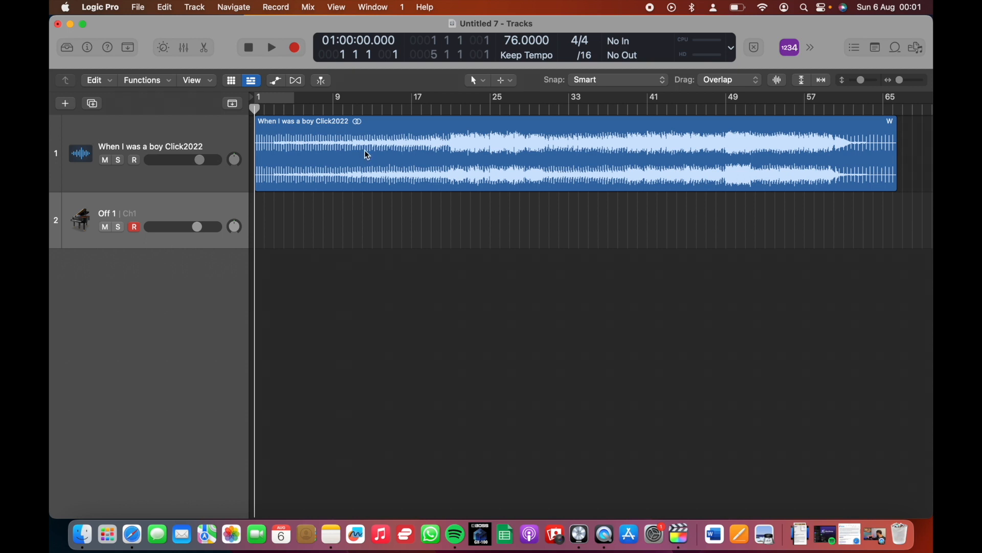
Draw an empty one-bar region at bar 8 of the external MIDI track with the Pencil tool, and return to the Pointer tool
{"action": "left_click", "coordinate": [484, 83]}
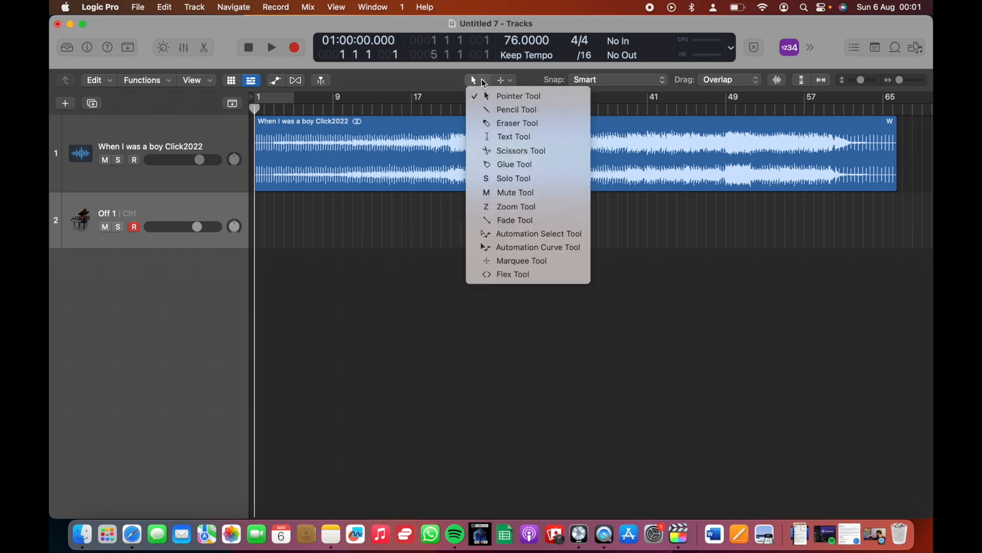
{"action": "left_click", "coordinate": [496, 108]}
{"action": "left_click", "coordinate": [330, 213]}
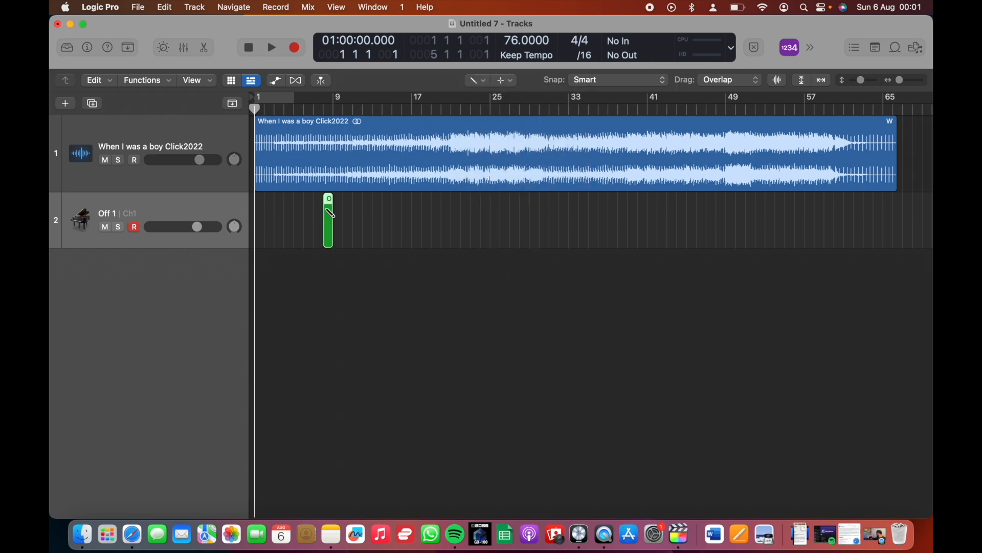
{"action": "left_click", "coordinate": [482, 82]}
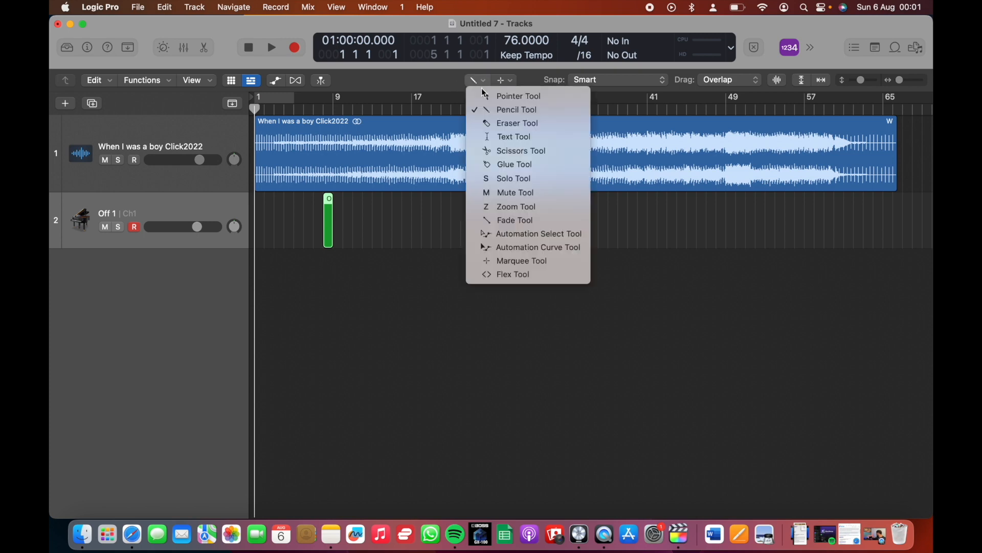
{"action": "left_click", "coordinate": [482, 96]}
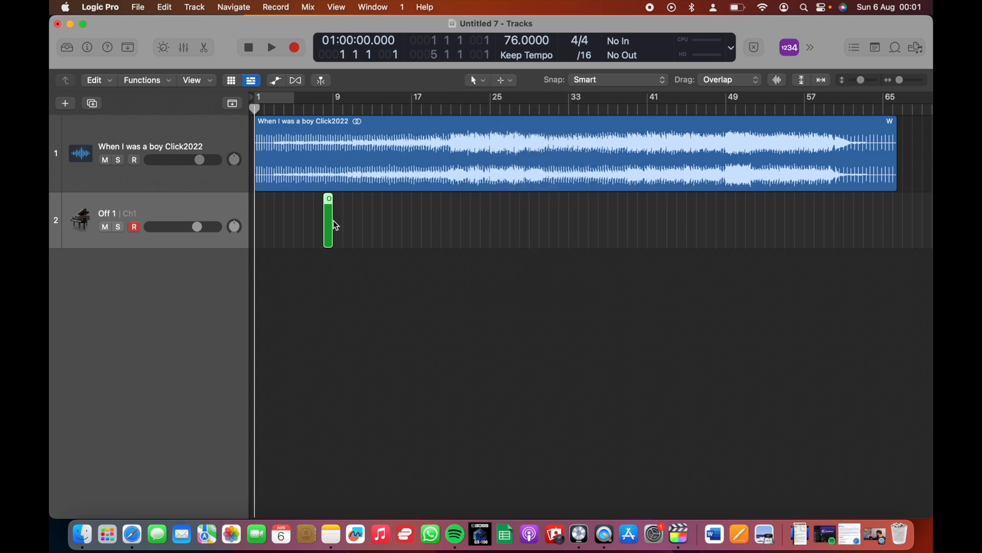
Start the MIDI region at bar 1 and extend it to the end of the audio region
{"action": "left_click_drag", "start_coordinate": [332, 221], "coordinate": [901, 224]}
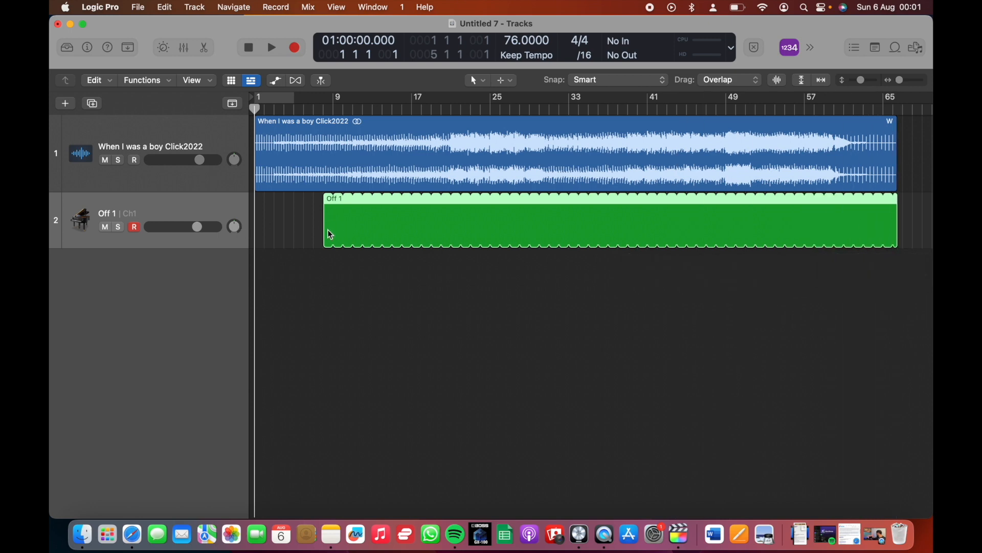
{"action": "left_click_drag", "start_coordinate": [329, 219], "coordinate": [258, 221]}
{"action": "left_click_drag", "start_coordinate": [829, 220], "coordinate": [899, 220]}
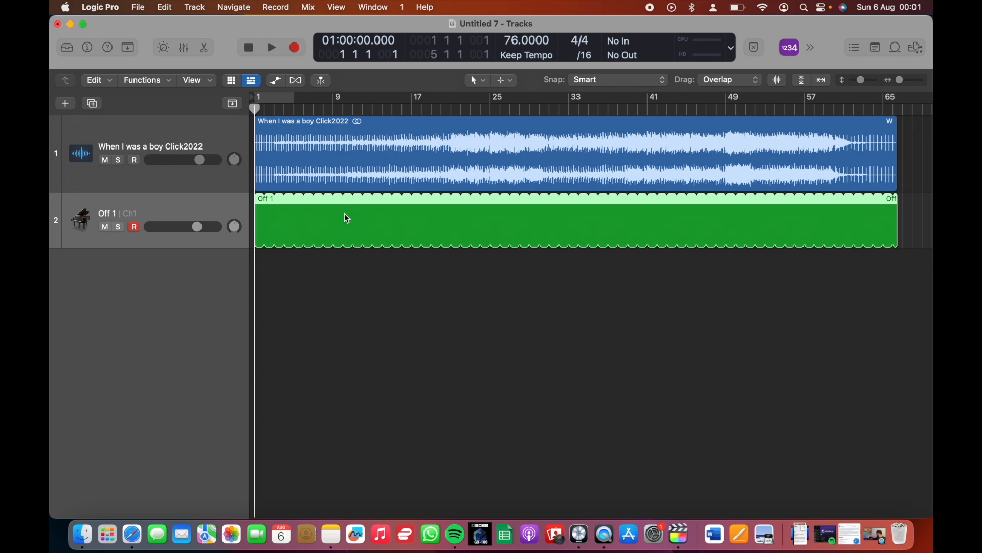
Show the Event List for the MIDI region and limit its displayed event types to Program Change and Controller
{"action": "key", "text": "d"}
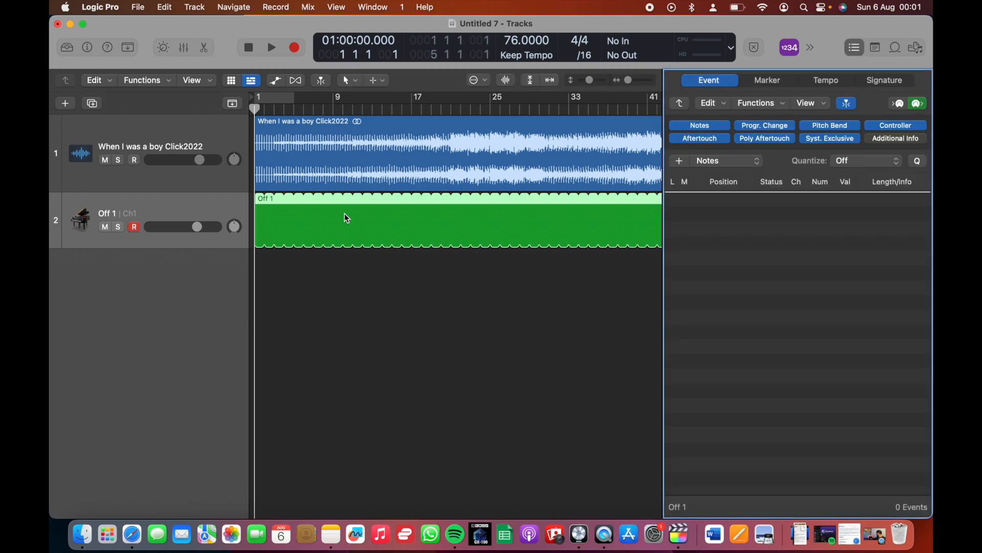
{"action": "key", "text": "d"}
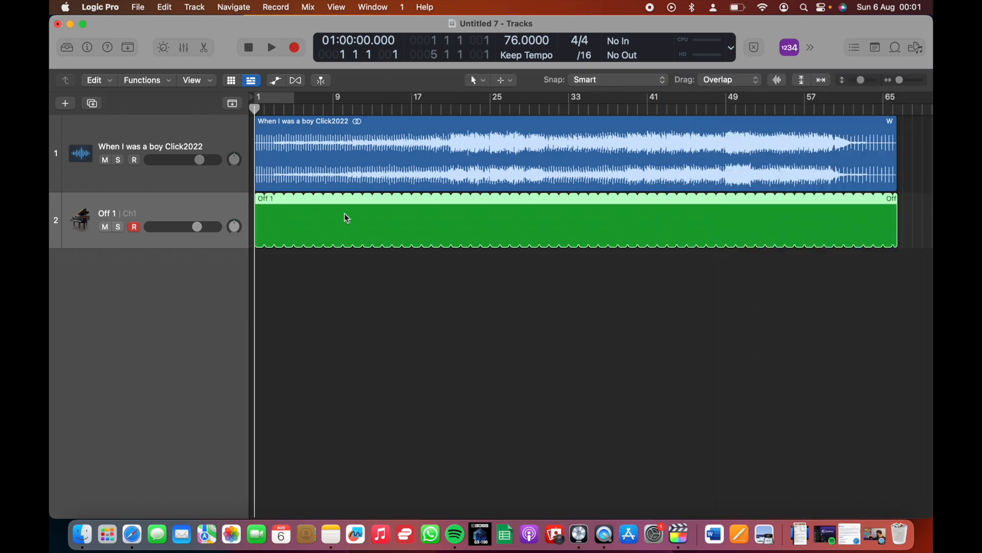
{"action": "key", "text": "d"}
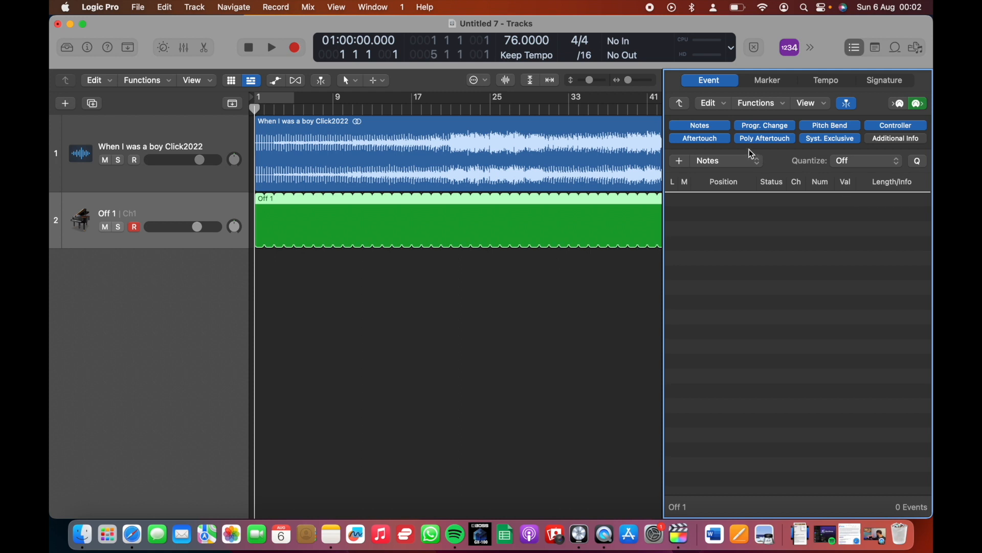
{"action": "left_click", "coordinate": [686, 125]}
{"action": "left_click", "coordinate": [705, 141]}
{"action": "left_click", "coordinate": [750, 140]}
{"action": "left_click", "coordinate": [813, 144]}
{"action": "left_click", "coordinate": [817, 127]}
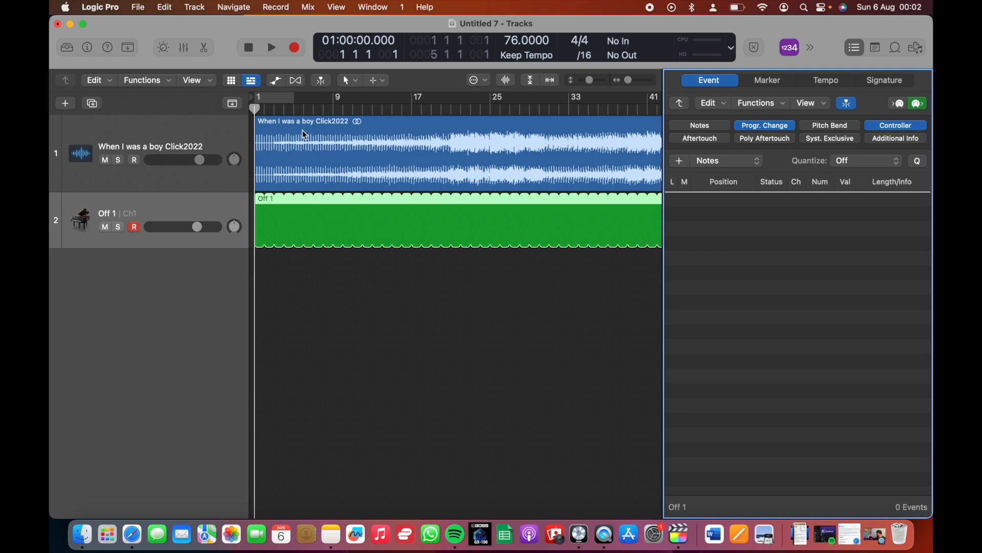
Move the playhead to bar 17 and add a note event there in the Event List
{"action": "left_click", "coordinate": [253, 109]}
{"action": "left_click_drag", "start_coordinate": [253, 109], "coordinate": [415, 117]}
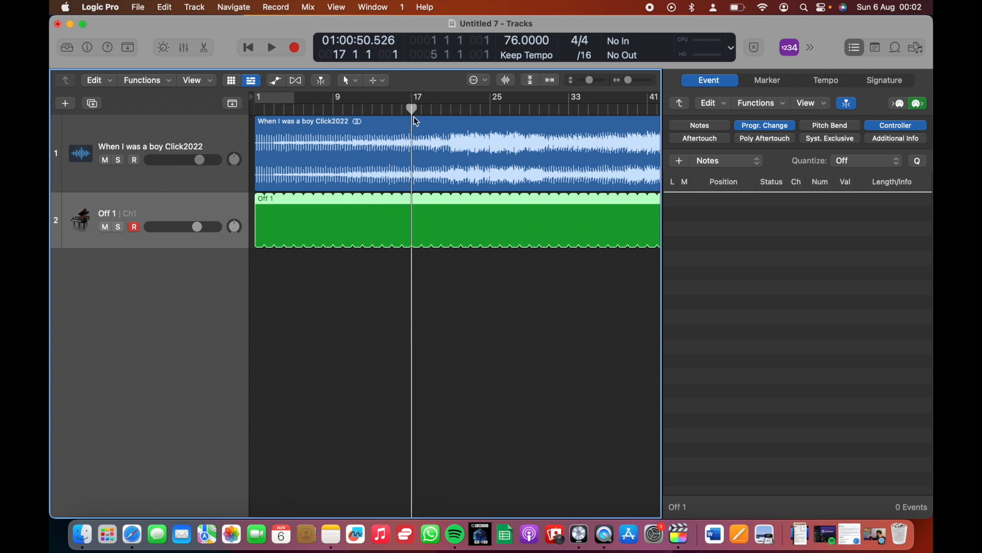
{"action": "left_click", "coordinate": [679, 162]}
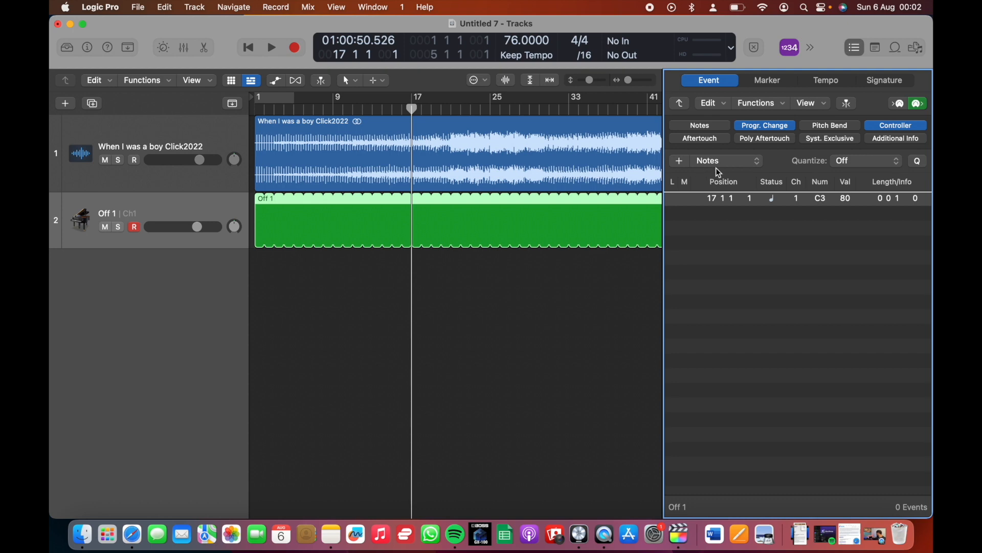
Try Program Change and Controller as the type for new events in the Event List
{"action": "left_click", "coordinate": [730, 167]}
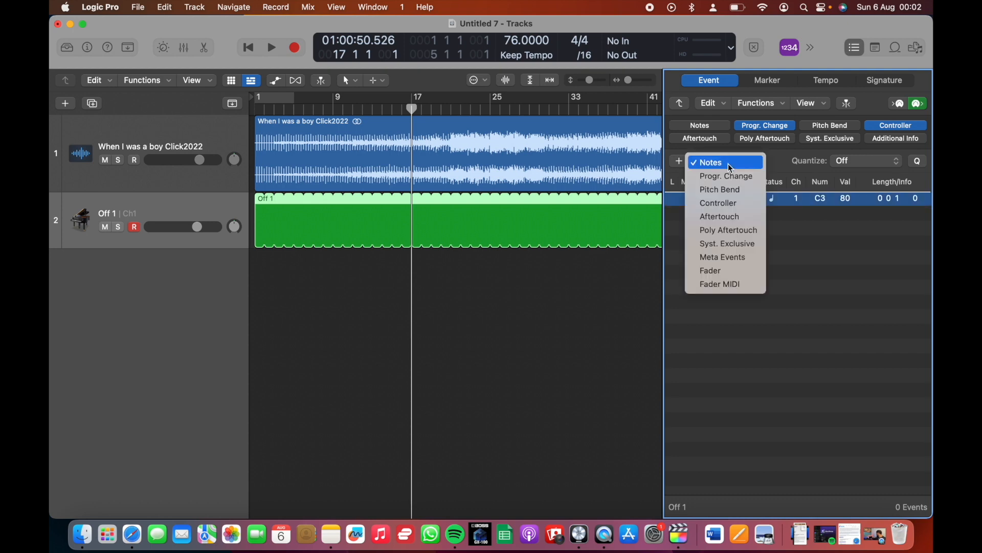
{"action": "left_click", "coordinate": [735, 176]}
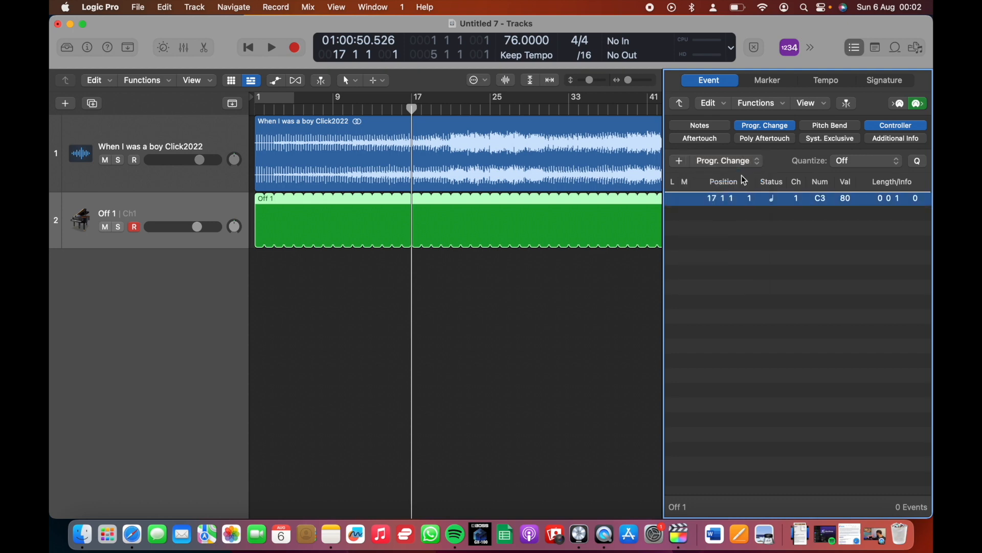
{"action": "left_click", "coordinate": [704, 162]}
{"action": "left_click", "coordinate": [728, 189]}
Move the playhead to bar 2 and add a Program Change event there in the Event List
{"action": "left_click_drag", "start_coordinate": [413, 107], "coordinate": [248, 107]}
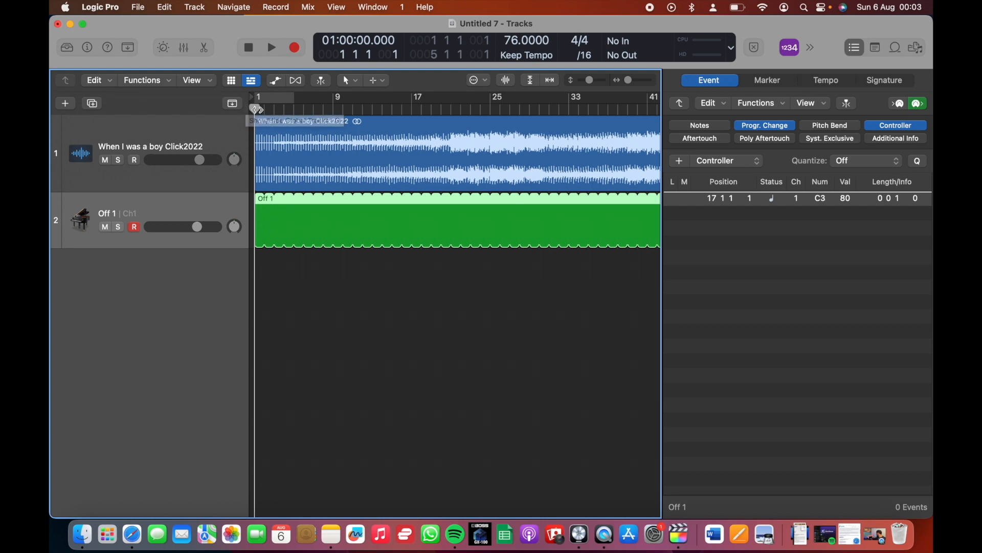
{"action": "key", "text": "space"}
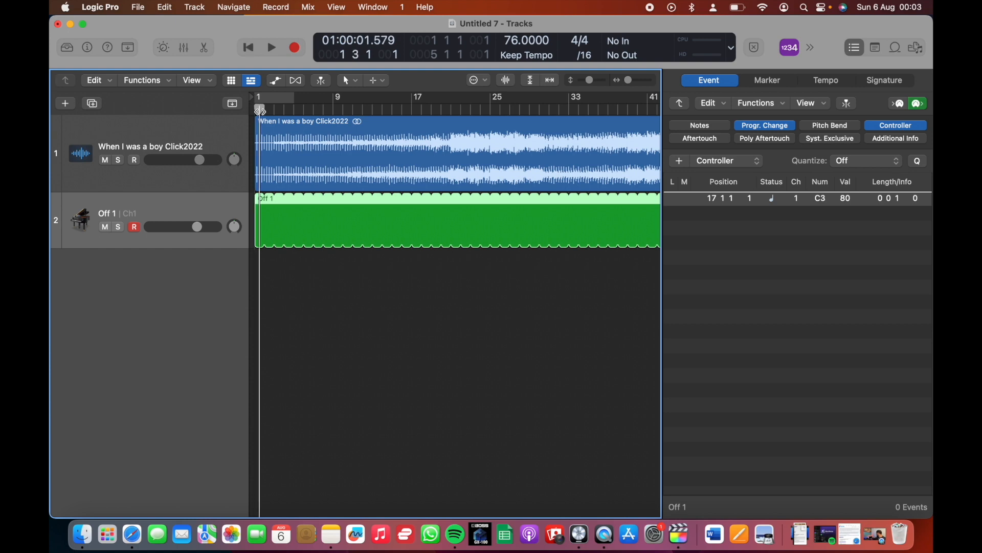
{"action": "key", "text": "space"}
{"action": "key", "text": "space"}
{"action": "left_click_drag", "start_coordinate": [260, 111], "coordinate": [263, 110]}
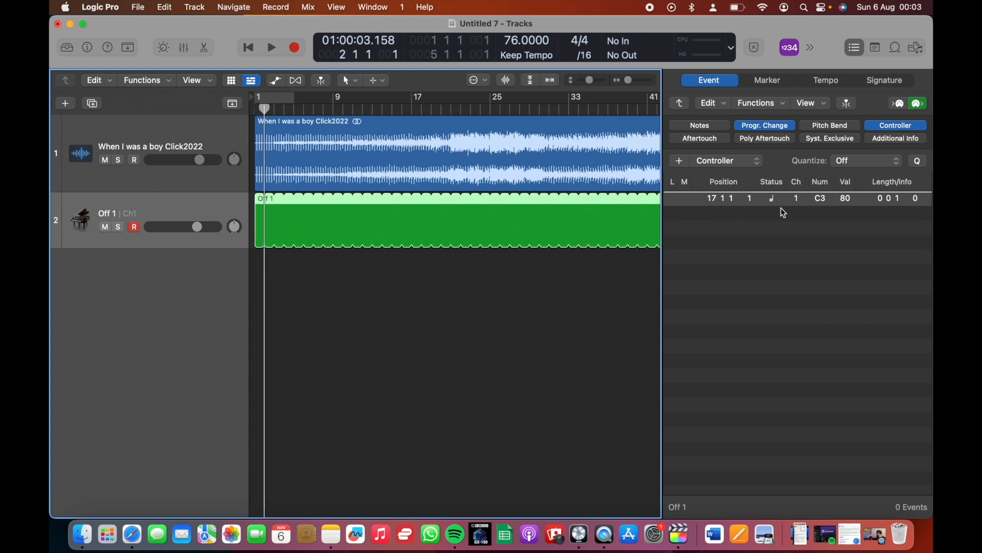
{"action": "left_click", "coordinate": [700, 162]}
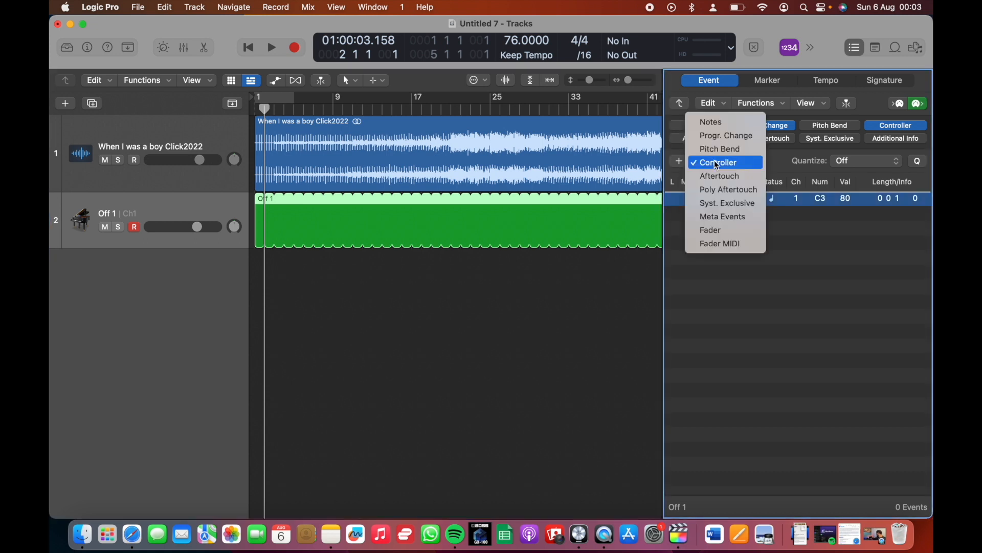
{"action": "left_click", "coordinate": [722, 136]}
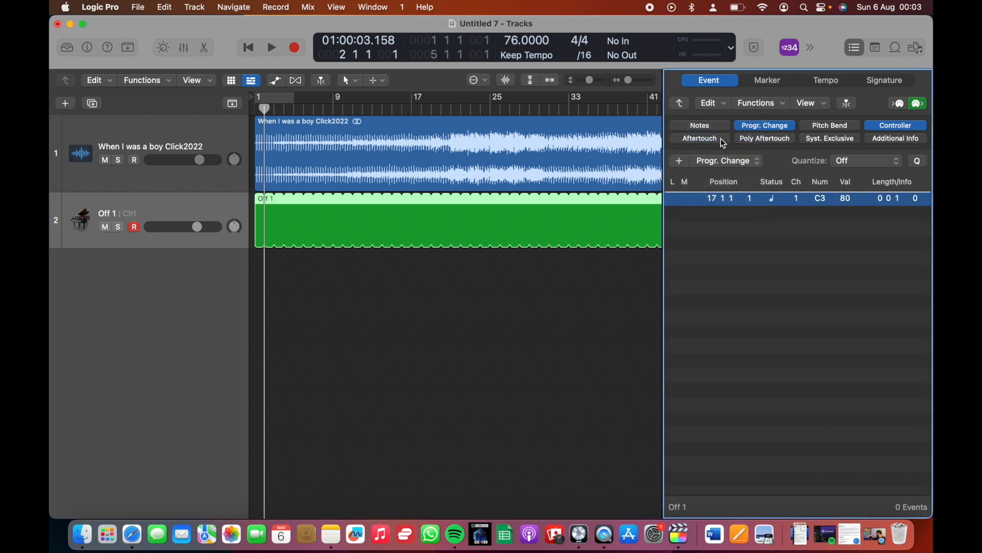
{"action": "left_click", "coordinate": [680, 160]}
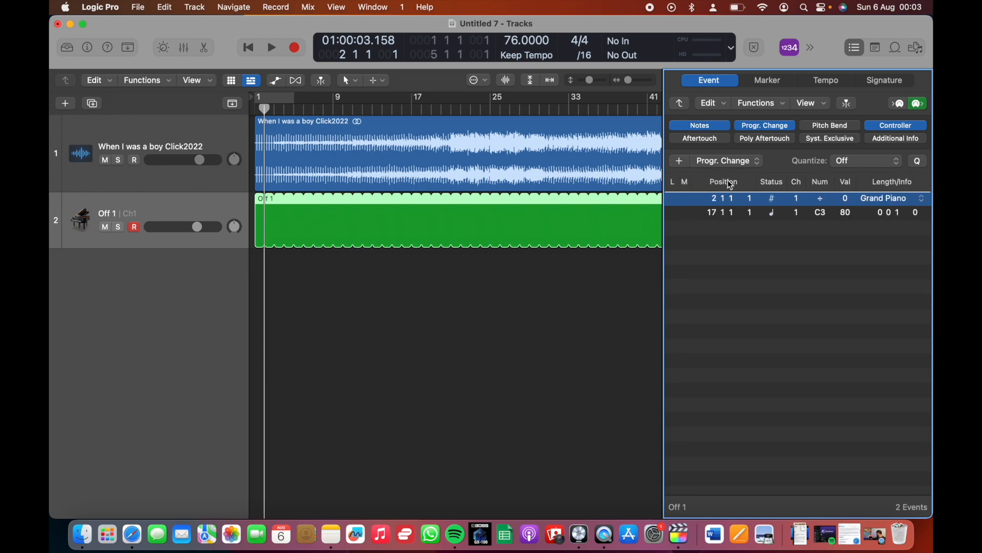
Delete the note event at bar 17 from the Event List
{"action": "left_click", "coordinate": [757, 214]}
{"action": "right_click", "coordinate": [756, 213]}
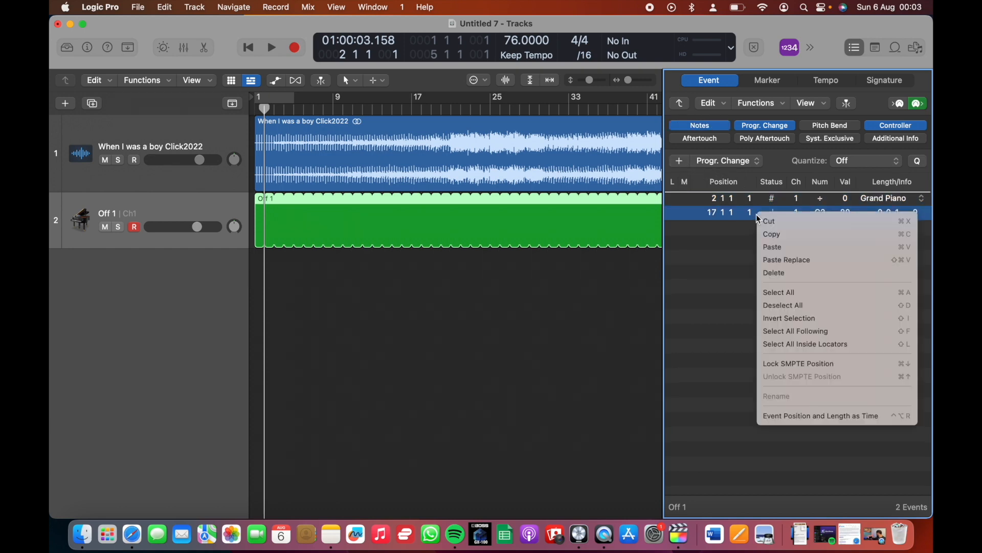
{"action": "left_click", "coordinate": [770, 274]}
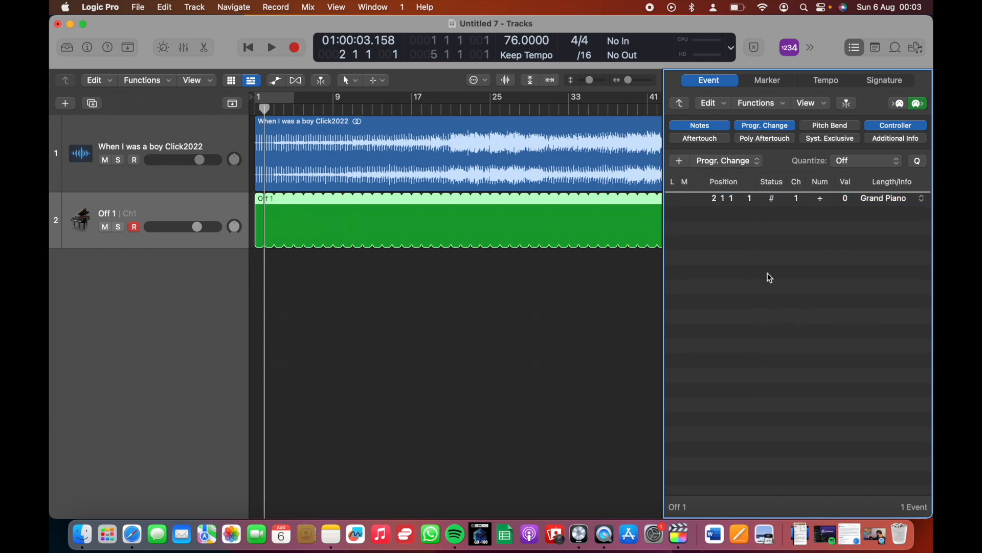
Set the program of the bar 2 Program Change event to 32 = Acoustic Bs
{"action": "left_click", "coordinate": [707, 199]}
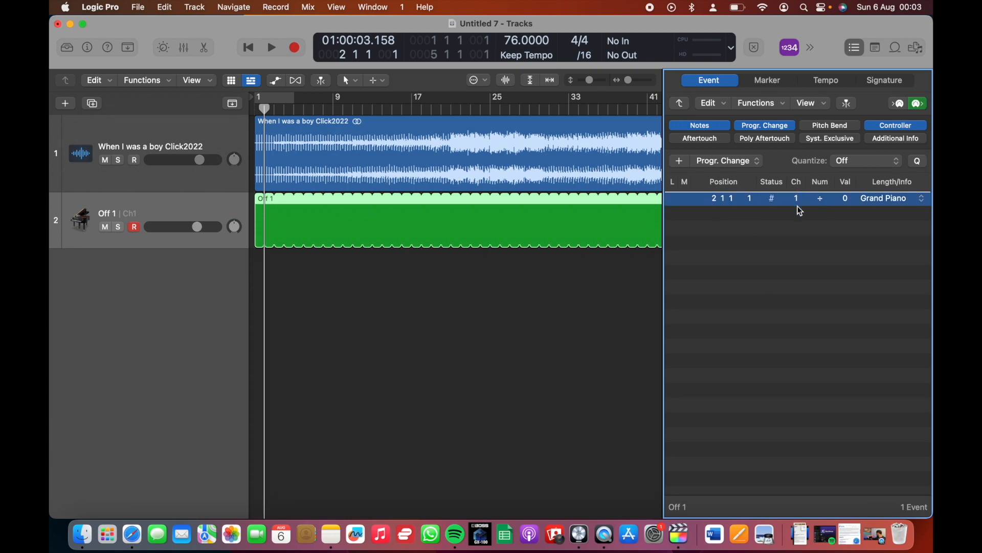
{"action": "left_click", "coordinate": [844, 197]}
{"action": "scroll", "coordinate": [893, 408], "scroll_direction": "down", "scroll_amount": 5}
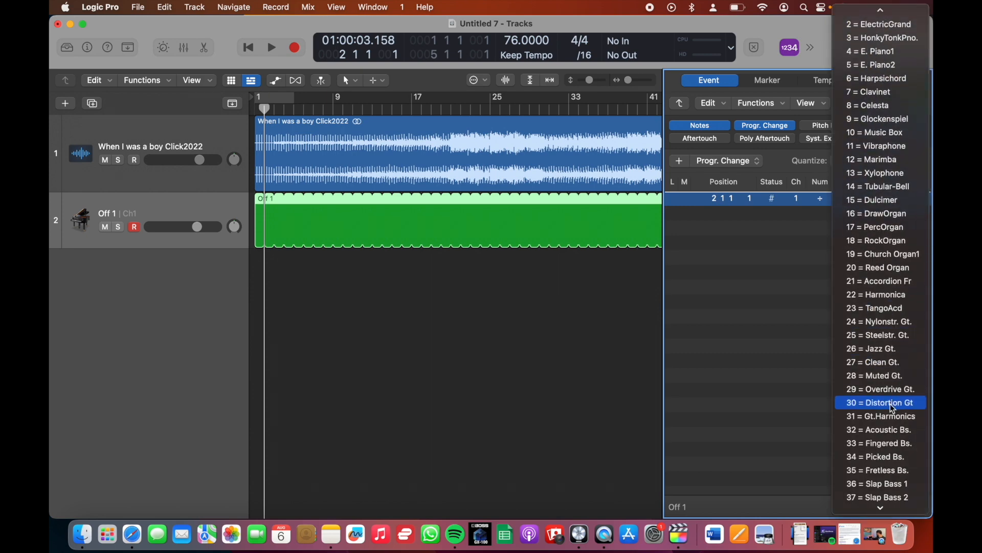
{"action": "left_click", "coordinate": [892, 431]}
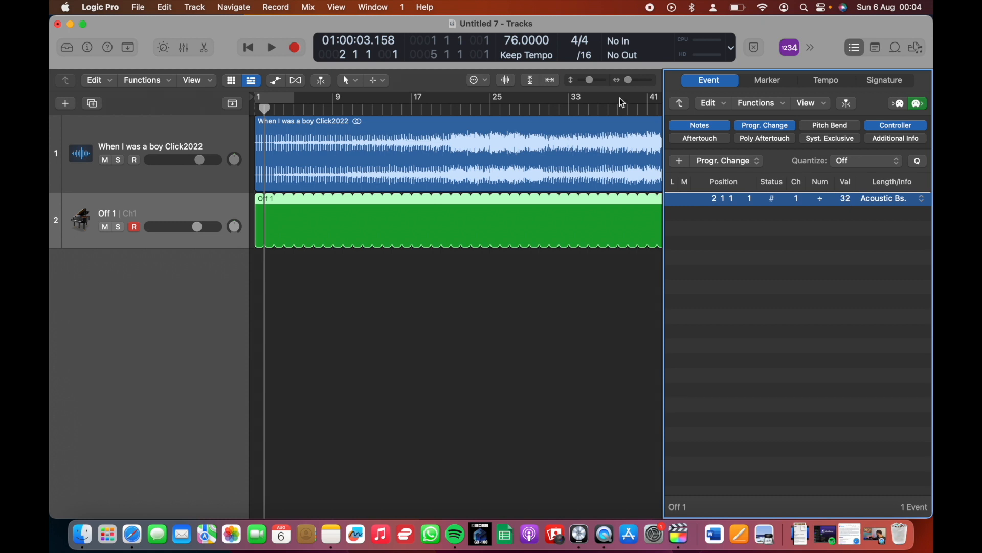
Play the song briefly from around bar 20 to locate the section change
{"action": "left_click", "coordinate": [452, 109]}
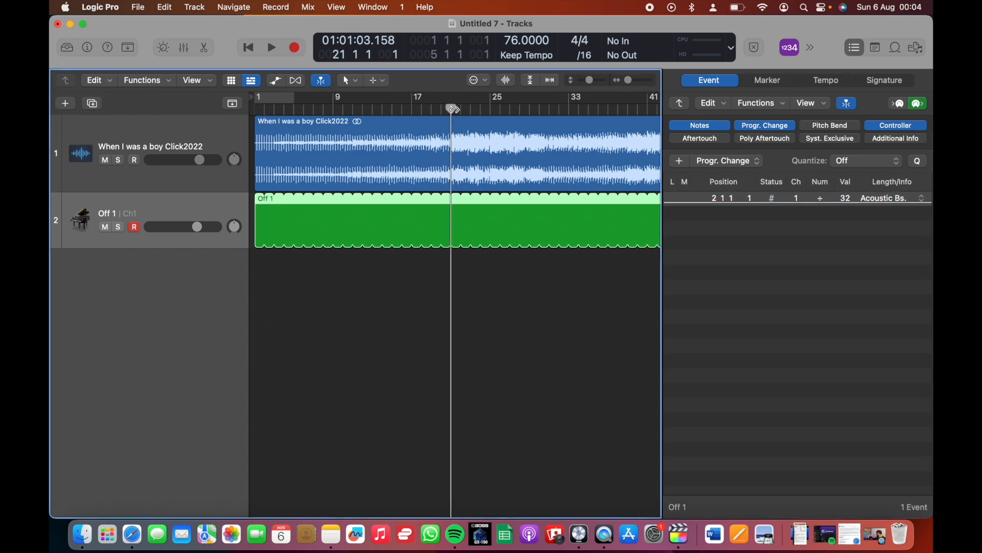
{"action": "left_click", "coordinate": [440, 109]}
{"action": "key", "text": "space"}
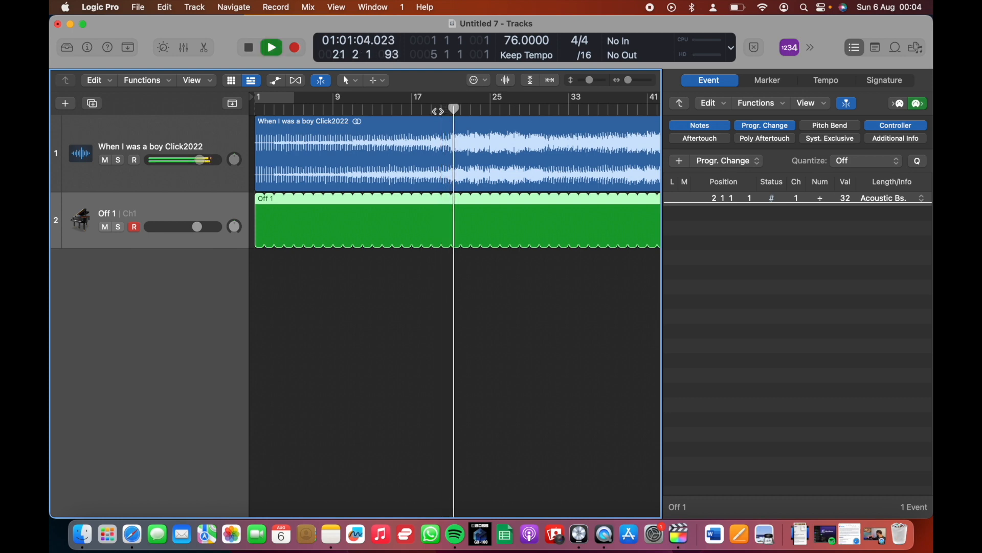
{"action": "key", "text": "space"}
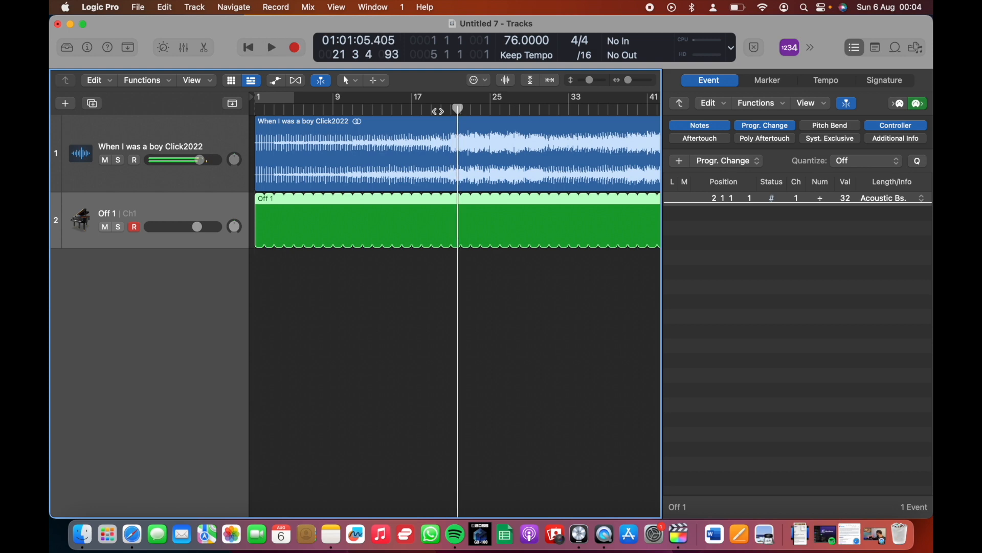
Move the playhead to bar 21 and add a Controller event there with value 127
{"action": "left_click_drag", "start_coordinate": [458, 109], "coordinate": [451, 109]}
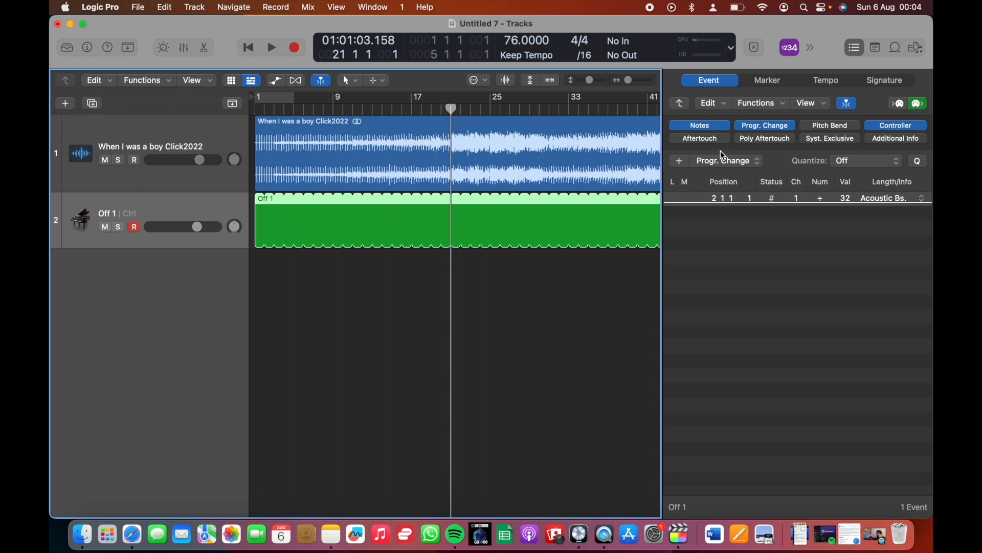
{"action": "left_click", "coordinate": [729, 162]}
{"action": "left_click", "coordinate": [727, 190]}
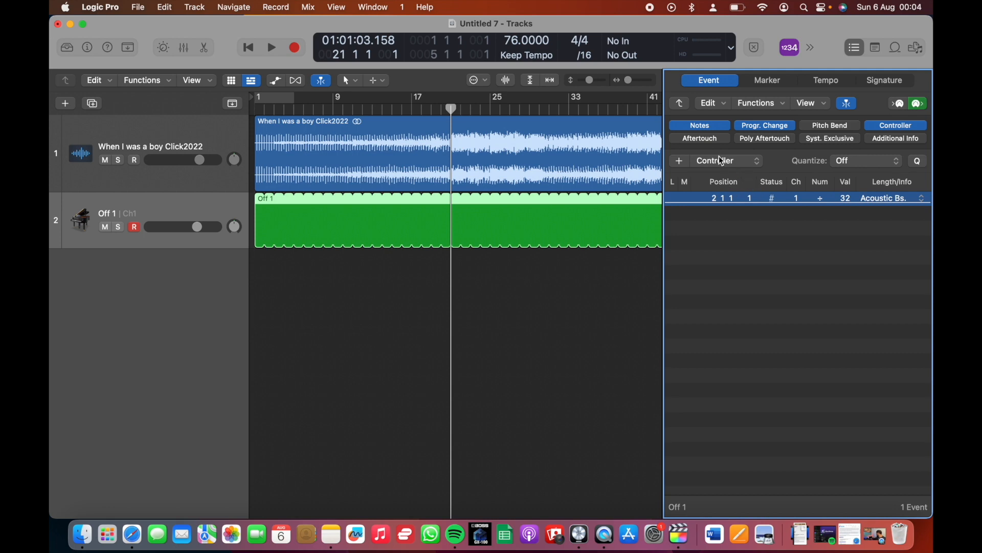
{"action": "left_click", "coordinate": [682, 162]}
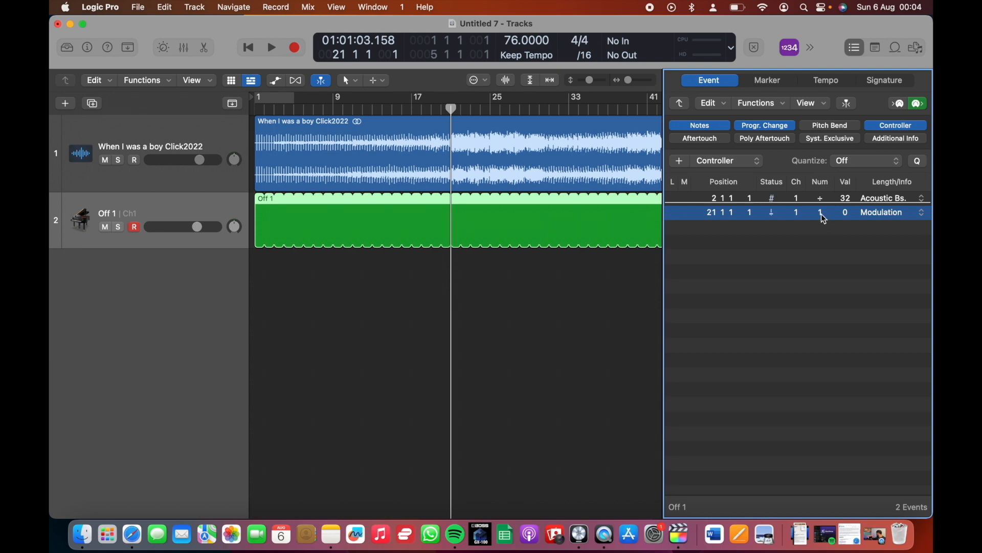
{"action": "double_click", "coordinate": [848, 215]}
{"action": "type", "text": "127"}
{"action": "key", "text": "Return"}
Add a Controller event at bar 30 and set its value to 0
{"action": "left_click", "coordinate": [540, 109]}
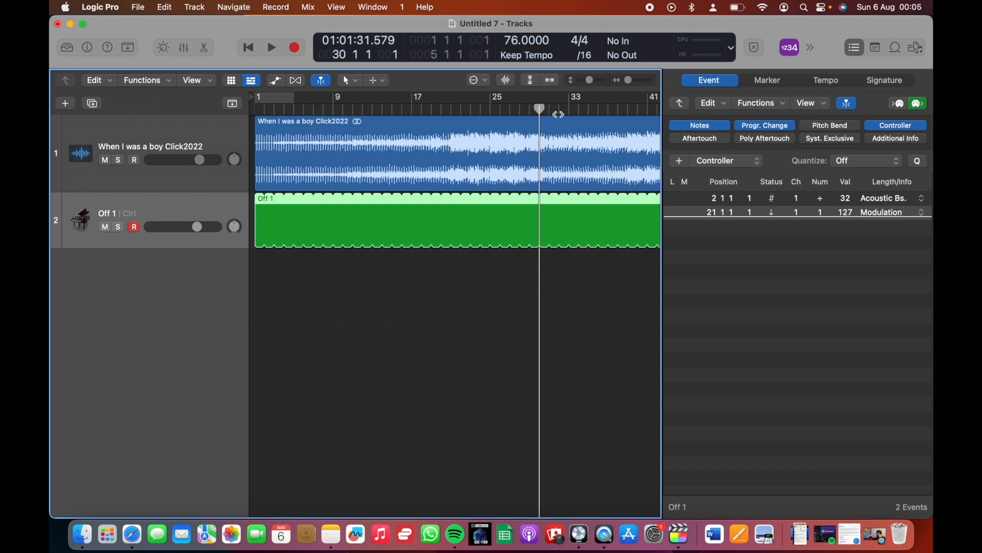
{"action": "left_click", "coordinate": [681, 163]}
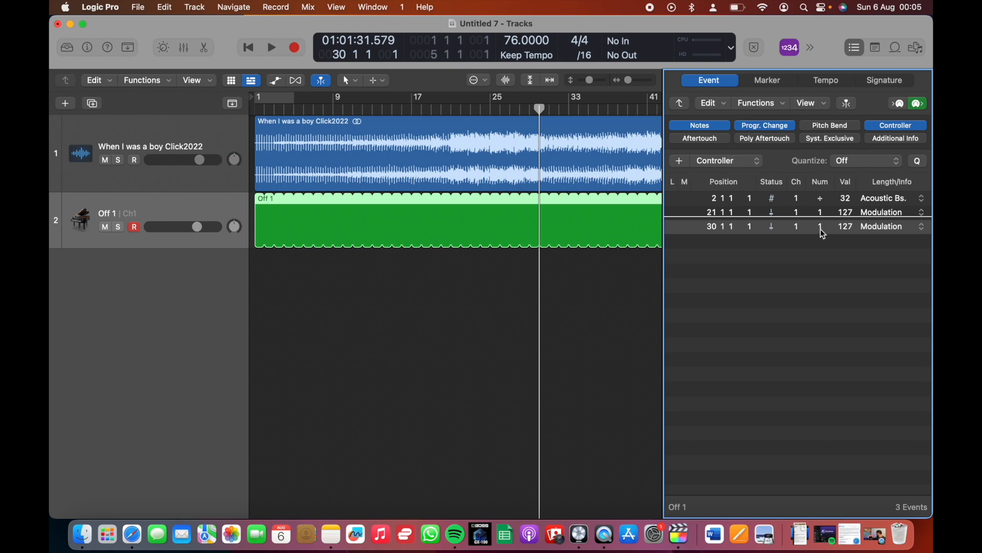
{"action": "left_click", "coordinate": [847, 228]}
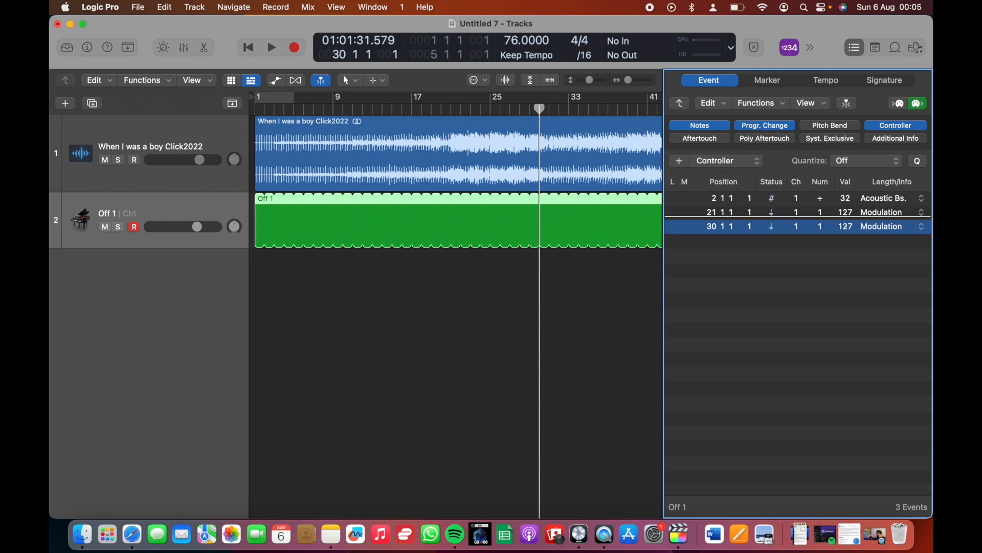
{"action": "double_click", "coordinate": [849, 228]}
{"action": "type", "text": "0"}
{"action": "left_click", "coordinate": [855, 258]}
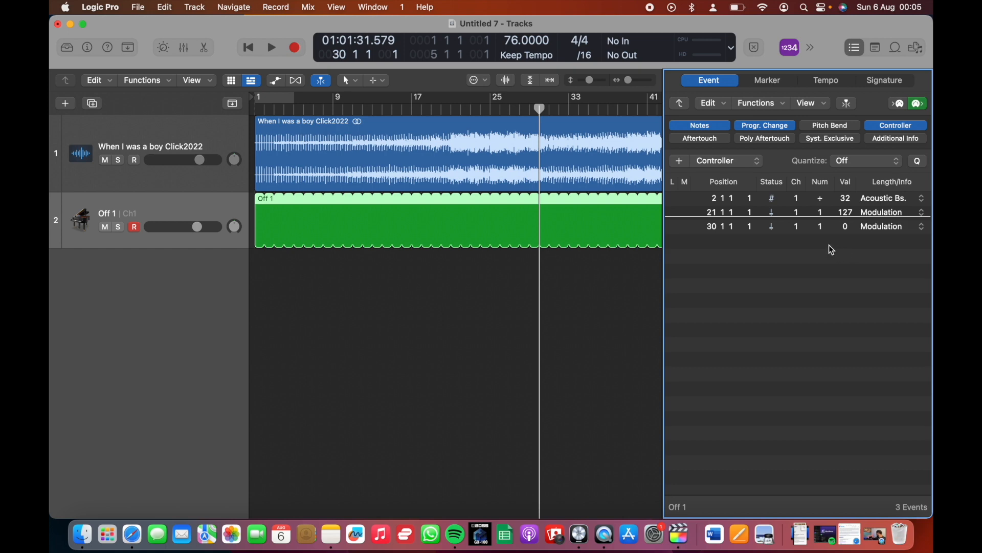
Add a Controller event at bar 40 and set its value to 127
{"action": "scroll", "coordinate": [580, 114], "scroll_direction": "right", "scroll_amount": 3}
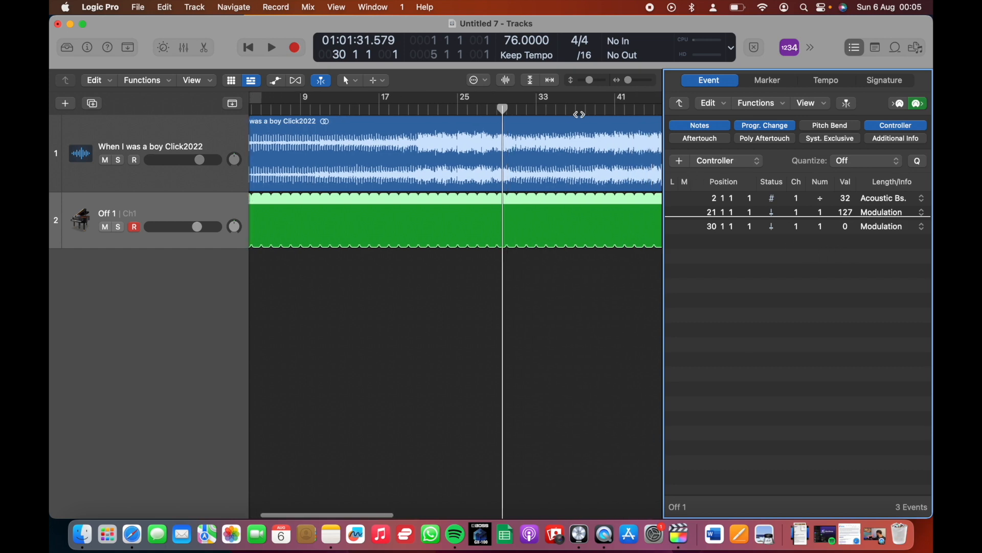
{"action": "left_click", "coordinate": [597, 109]}
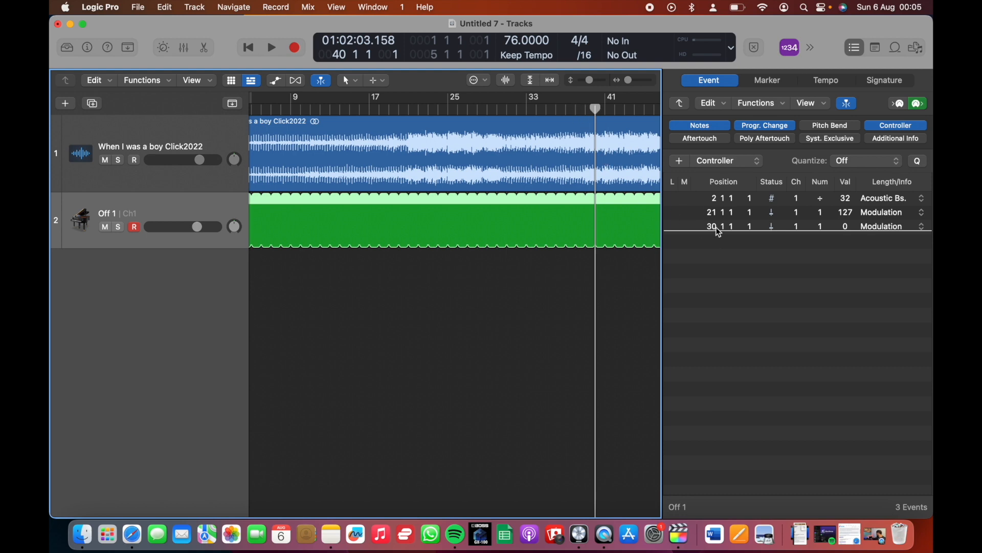
{"action": "left_click", "coordinate": [681, 162]}
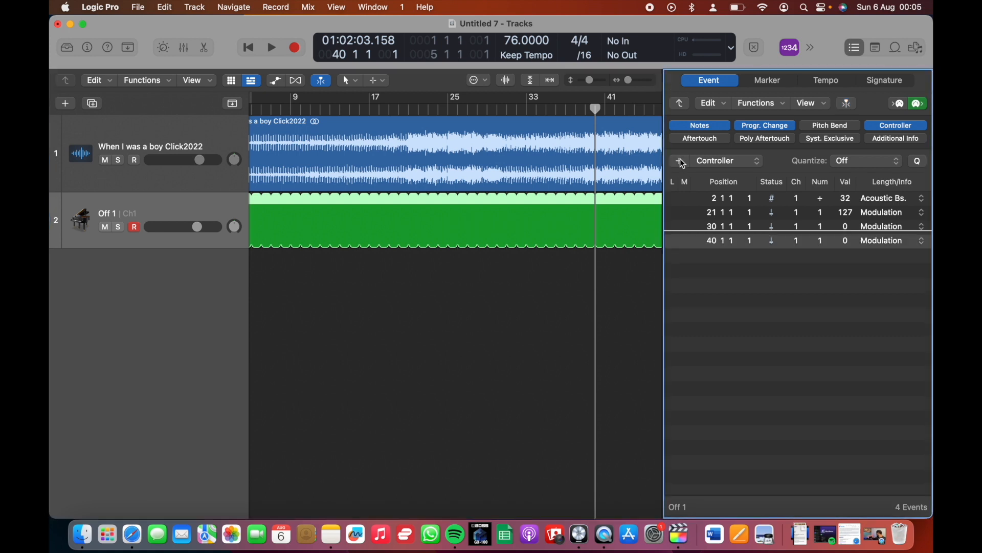
{"action": "left_click", "coordinate": [715, 243]}
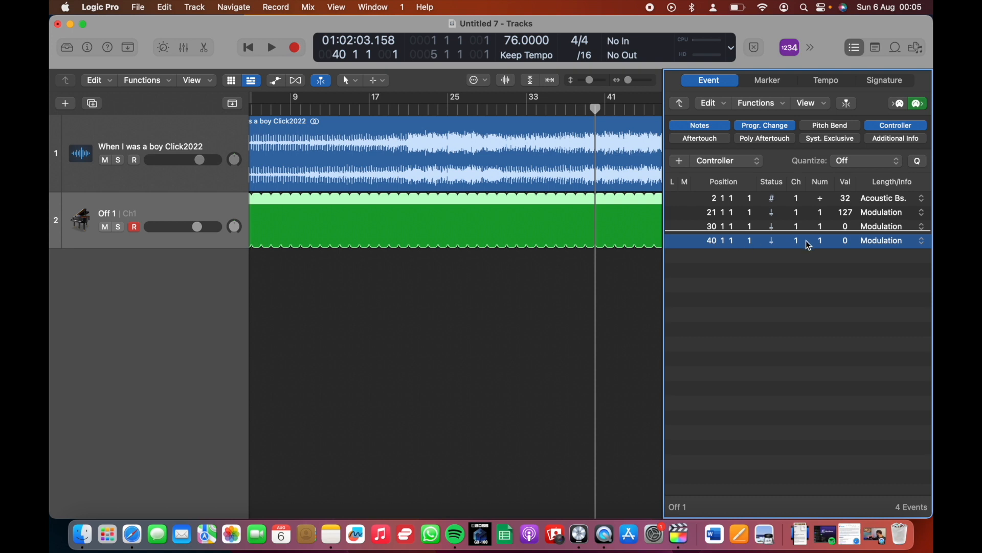
{"action": "double_click", "coordinate": [845, 241]}
{"action": "type", "text": "127"}
{"action": "left_click", "coordinate": [828, 278]}
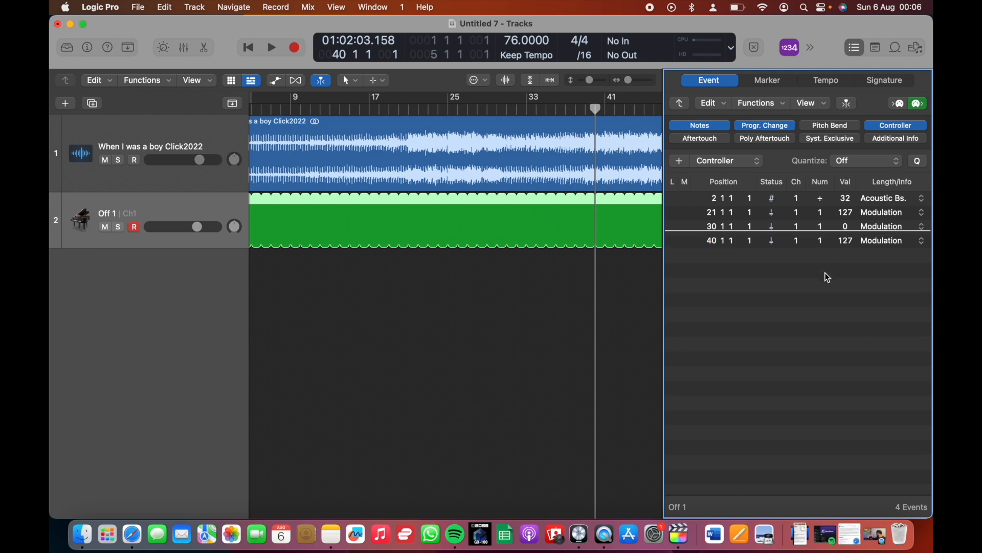
Add a Controller event at bar 48 and set its value to 0
{"action": "scroll", "coordinate": [607, 121], "scroll_direction": "right", "scroll_amount": 5}
{"action": "left_click", "coordinate": [589, 108]}
{"action": "left_click", "coordinate": [681, 161]}
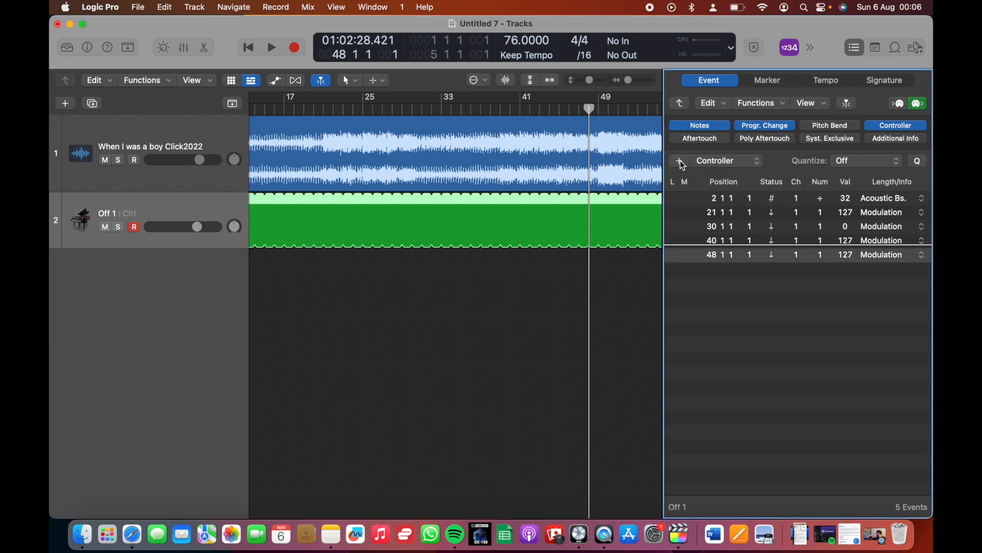
{"action": "double_click", "coordinate": [845, 254]}
{"action": "type", "text": "0"}
{"action": "key", "text": "Return"}
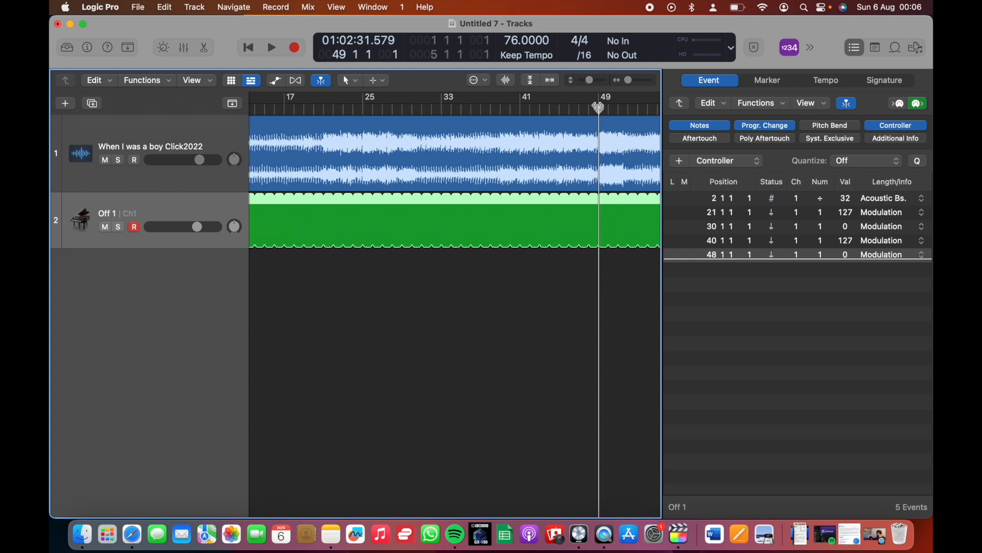
Play the song from bar 47 to hear the section change around bar 49, and stop playback
{"action": "left_click", "coordinate": [588, 108]}
{"action": "left_click_drag", "start_coordinate": [584, 108], "coordinate": [580, 108]}
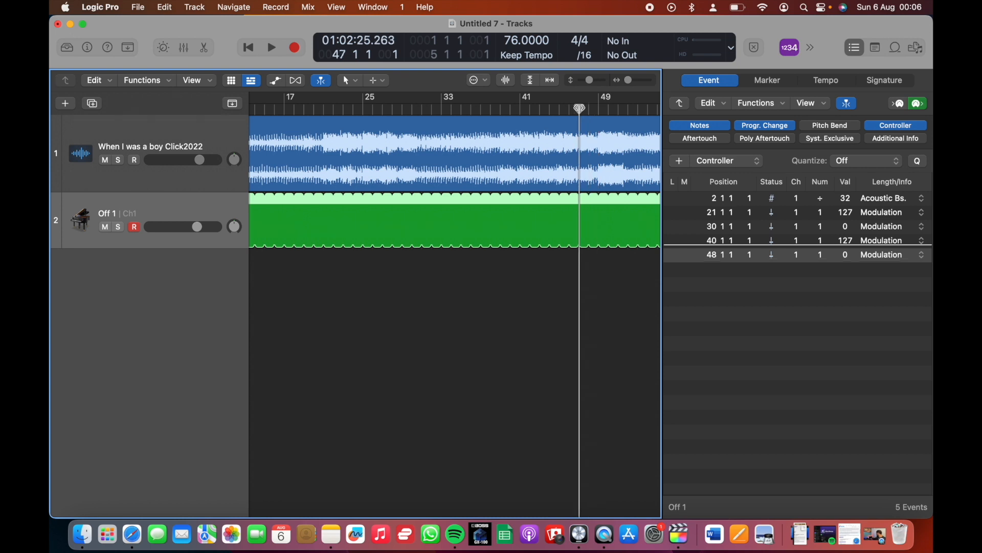
{"action": "key", "text": "space"}
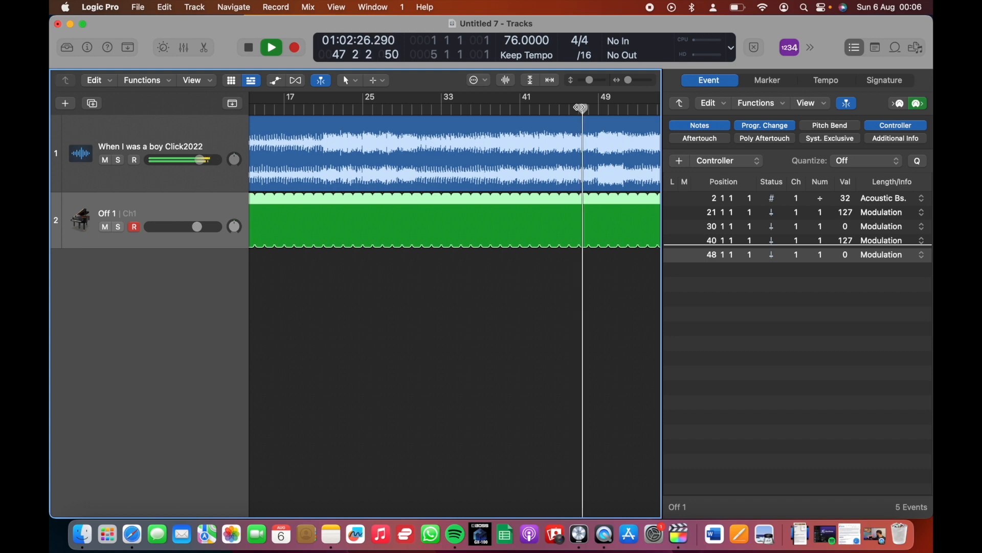
{"action": "left_click", "coordinate": [249, 48]}
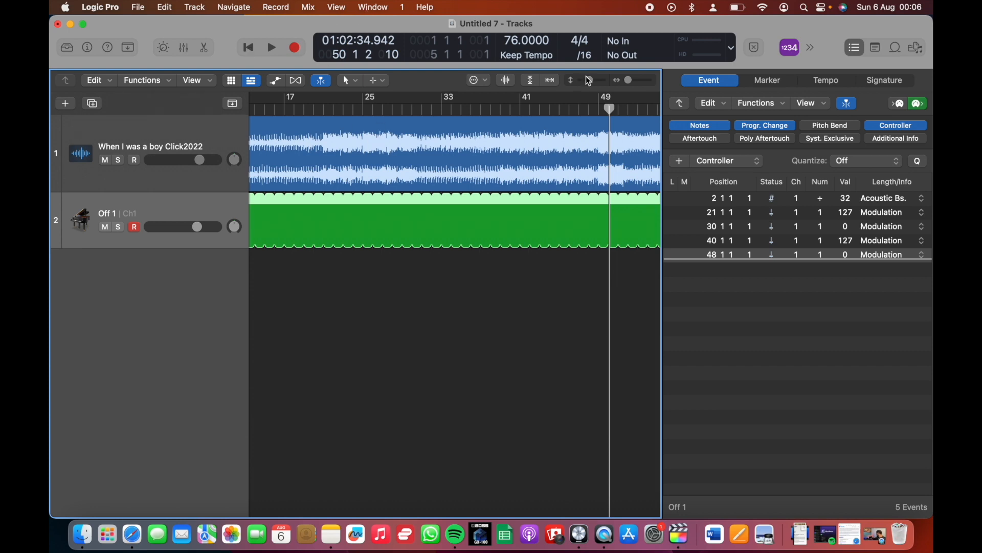
Add a Program Change event at bar 49 and set its program to 33 = Fingered Bs
{"action": "left_click", "coordinate": [599, 112]}
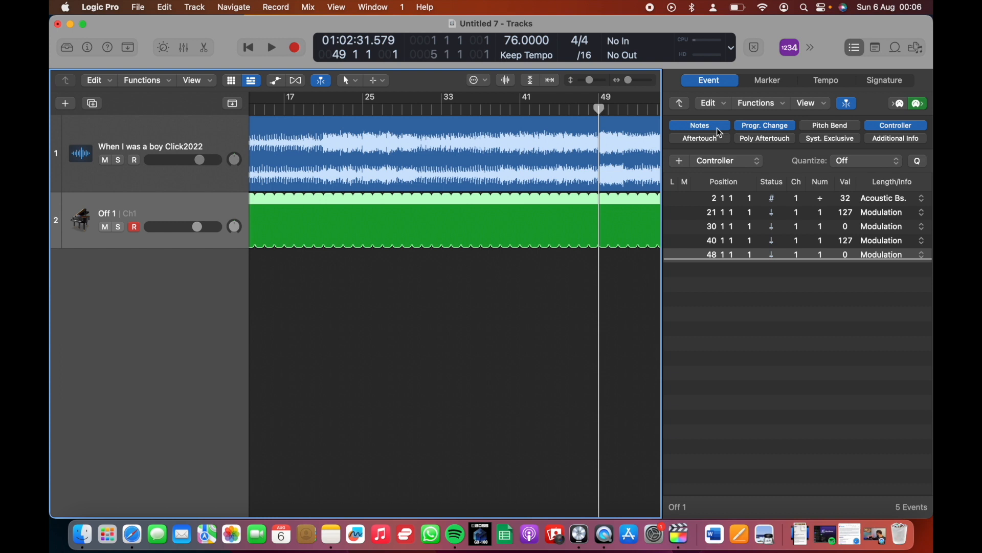
{"action": "left_click", "coordinate": [725, 161]}
{"action": "left_click", "coordinate": [727, 136]}
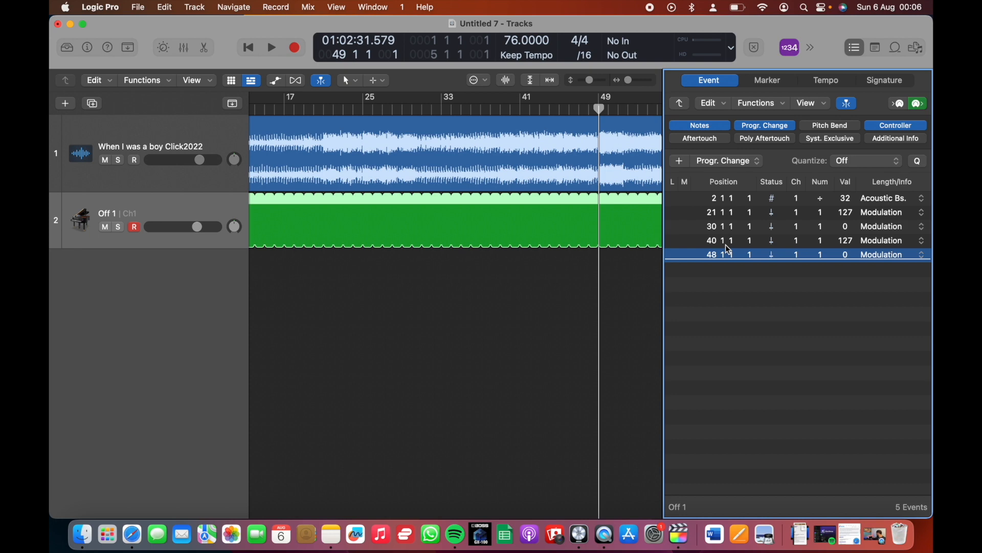
{"action": "left_click", "coordinate": [681, 160]}
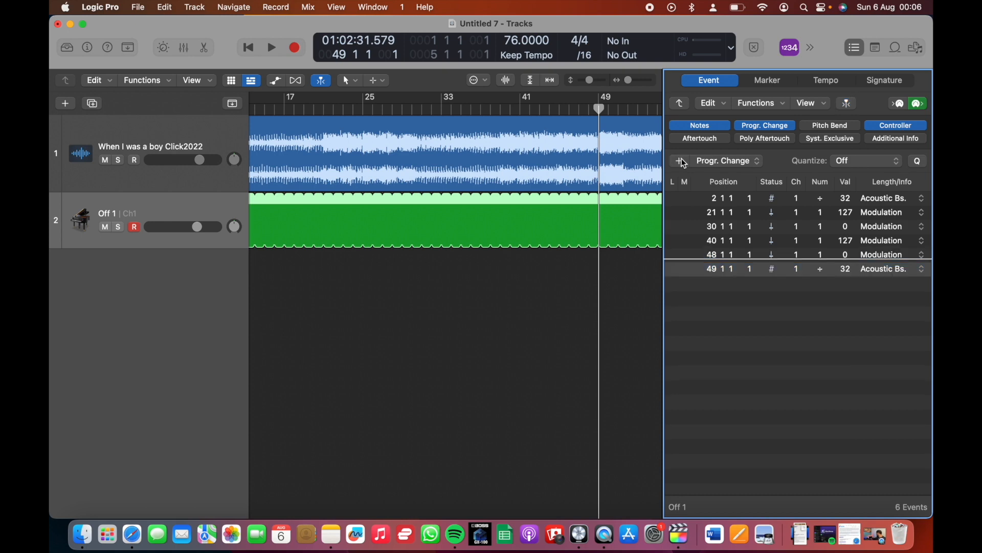
{"action": "left_click", "coordinate": [854, 270]}
{"action": "left_click", "coordinate": [873, 272]}
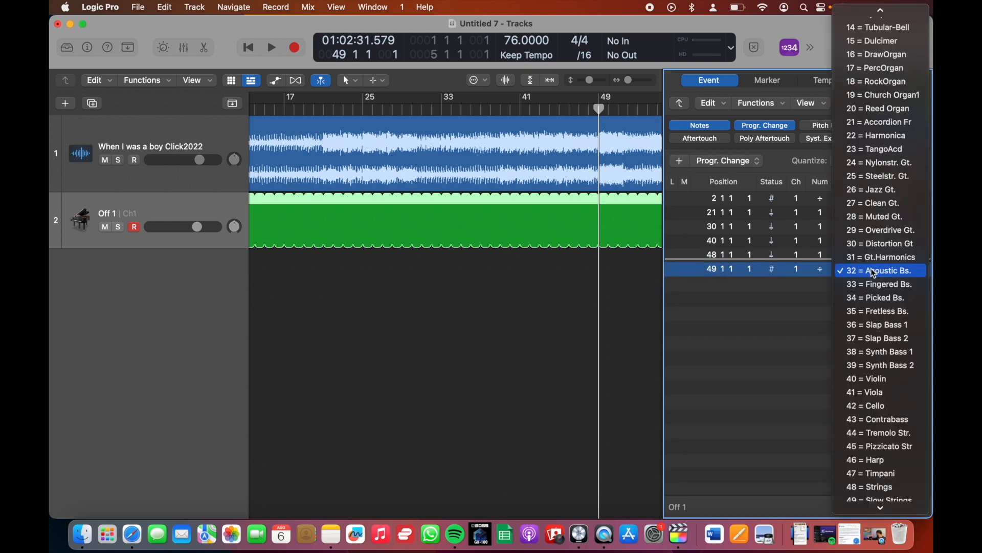
{"action": "left_click", "coordinate": [871, 279]}
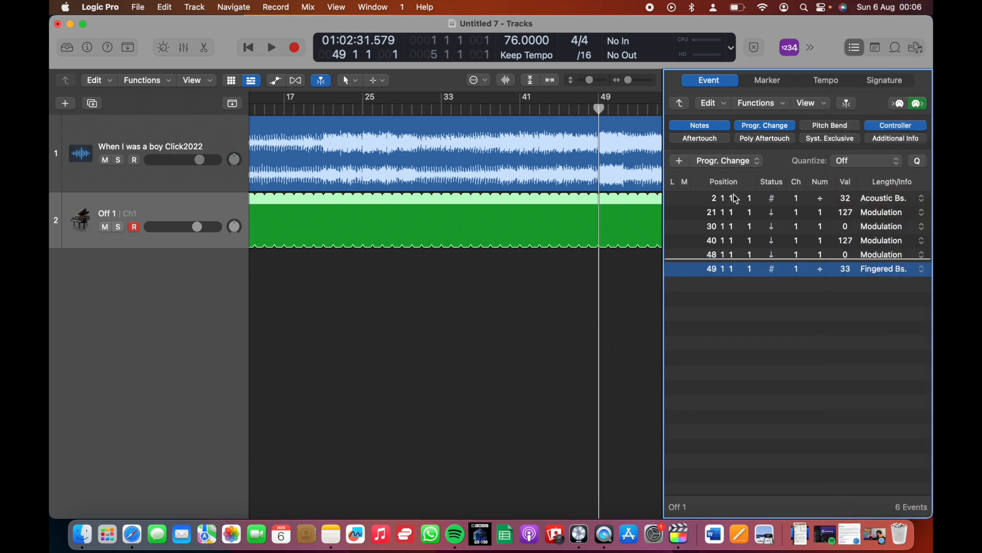
Move the playhead to bar 51 and add a Controller event there in the Event List
{"action": "scroll", "coordinate": [603, 137], "scroll_direction": "right", "scroll_amount": 3}
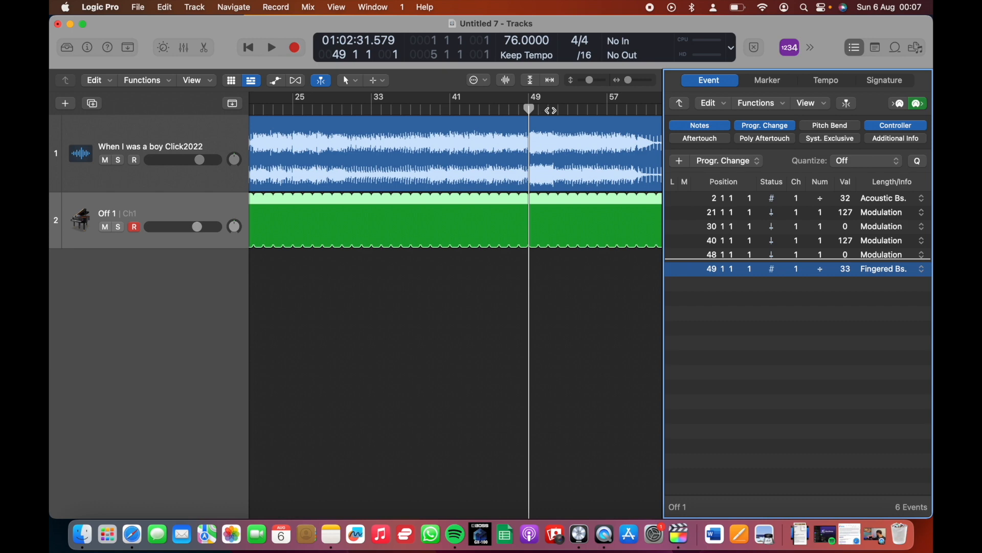
{"action": "left_click", "coordinate": [549, 110]}
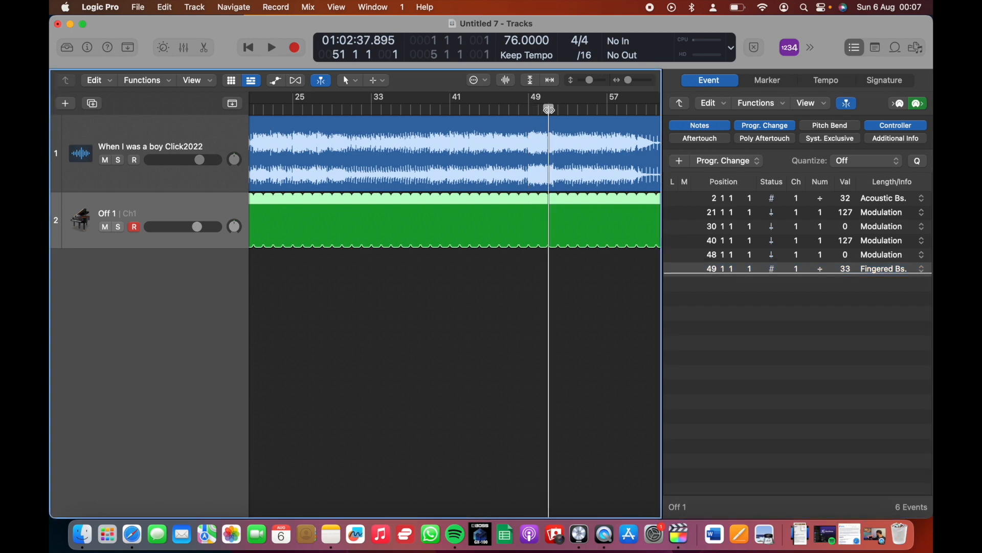
{"action": "left_click", "coordinate": [737, 160]}
{"action": "left_click", "coordinate": [738, 190]}
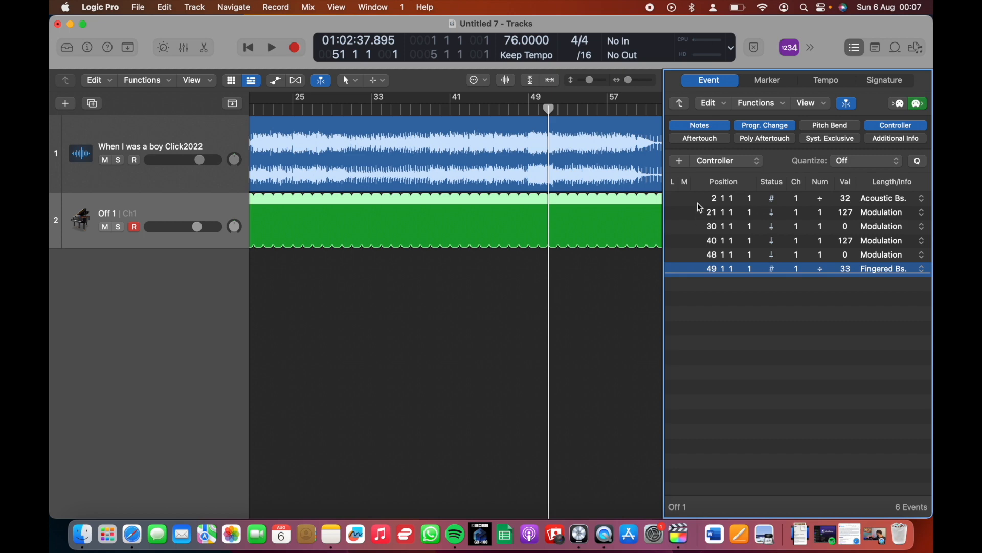
{"action": "left_click", "coordinate": [680, 160]}
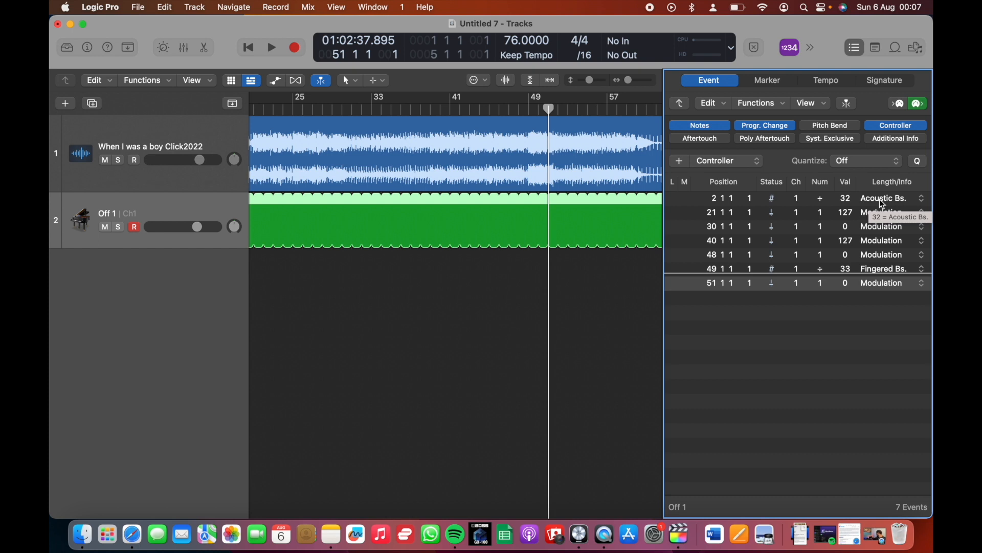
Set the bar 51 Controller event's number to 3 and its value to 127
{"action": "double_click", "coordinate": [820, 284]}
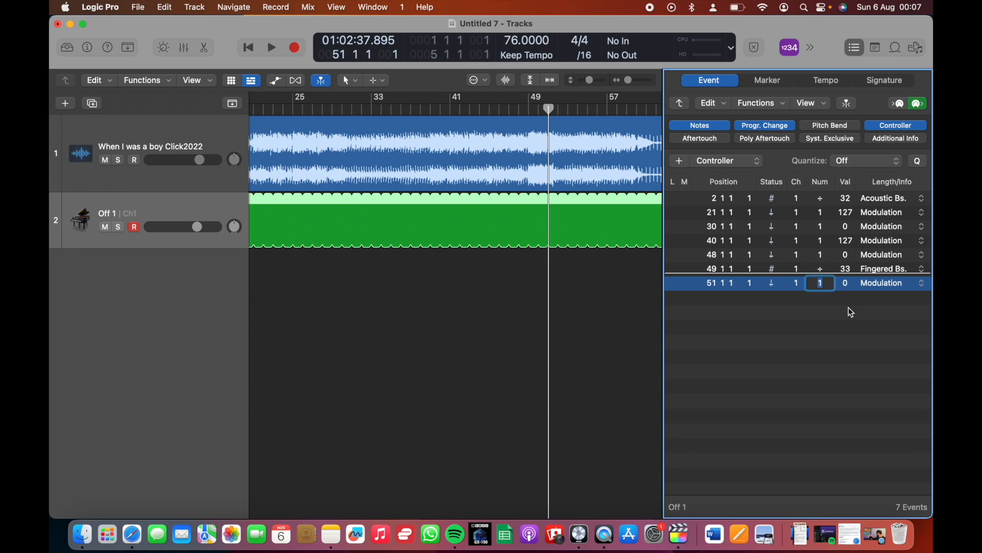
{"action": "type", "text": "3"}
{"action": "left_click", "coordinate": [847, 286]}
{"action": "double_click", "coordinate": [847, 285]}
{"action": "type", "text": "127"}
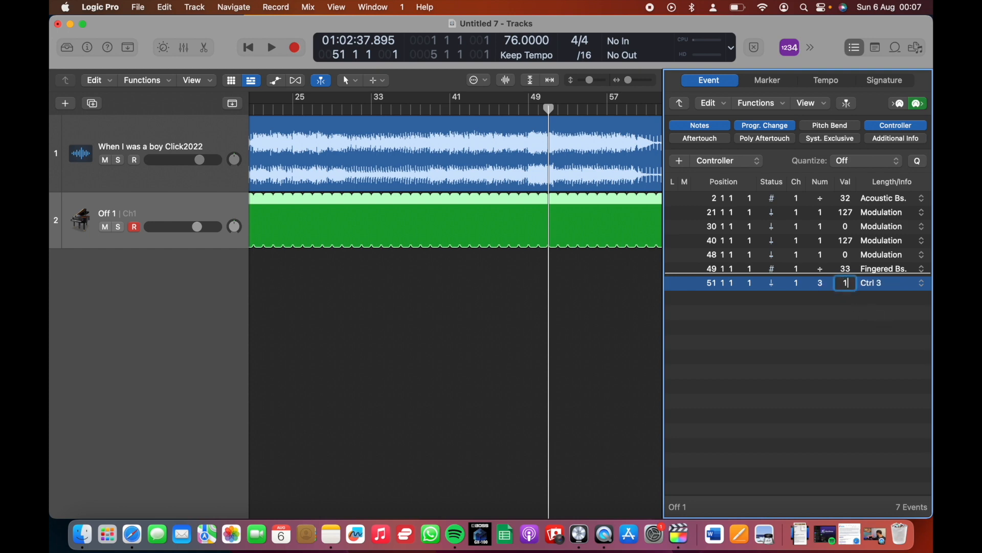
{"action": "left_click", "coordinate": [821, 315]}
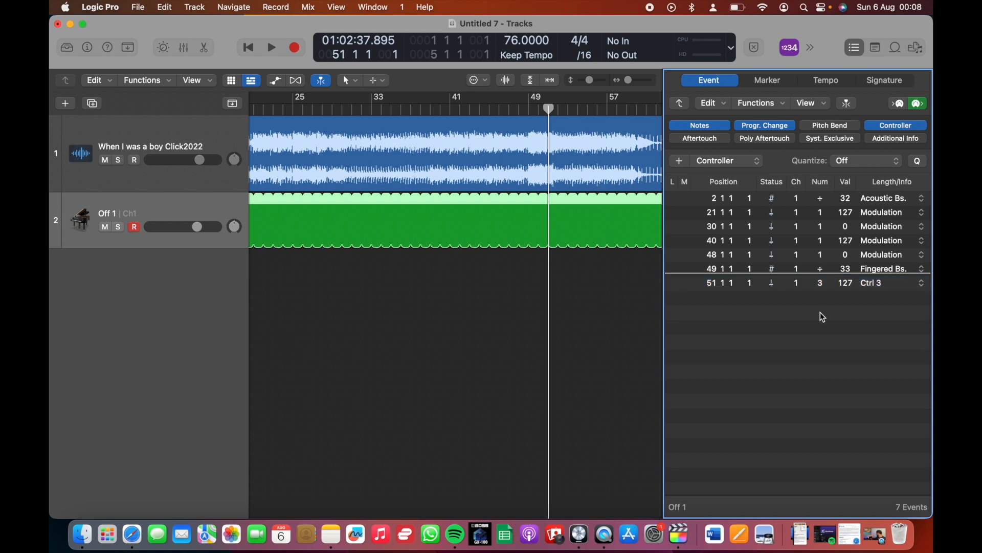
Move the playhead to bar 63 near the song's end and add a Controller event there in the Event List
{"action": "scroll", "coordinate": [647, 215], "scroll_direction": "right", "scroll_amount": 5}
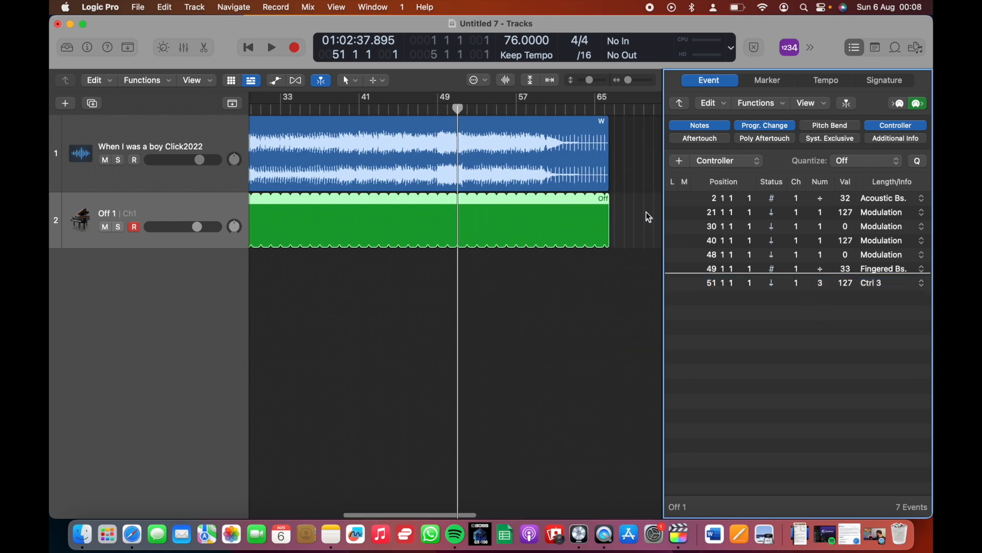
{"action": "left_click", "coordinate": [566, 111]}
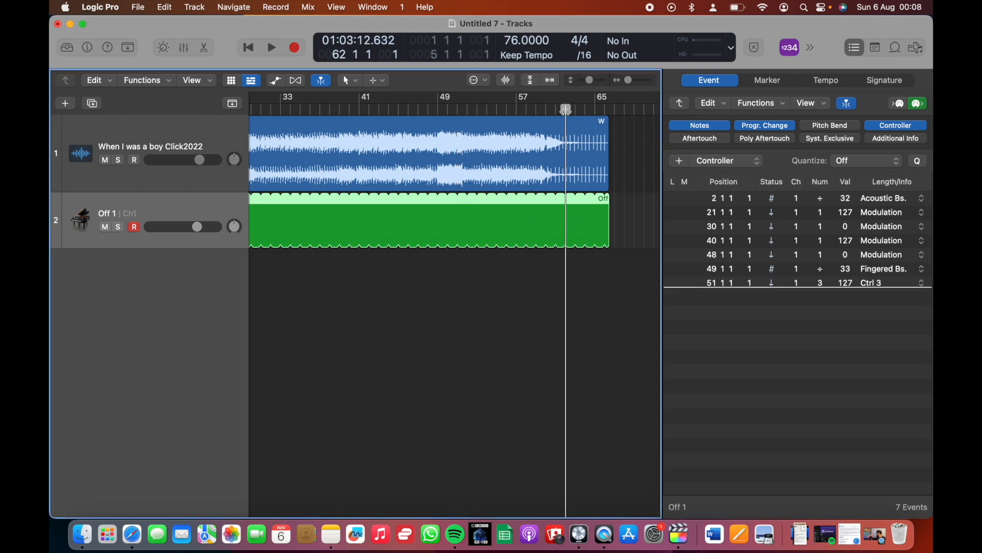
{"action": "left_click", "coordinate": [584, 110]}
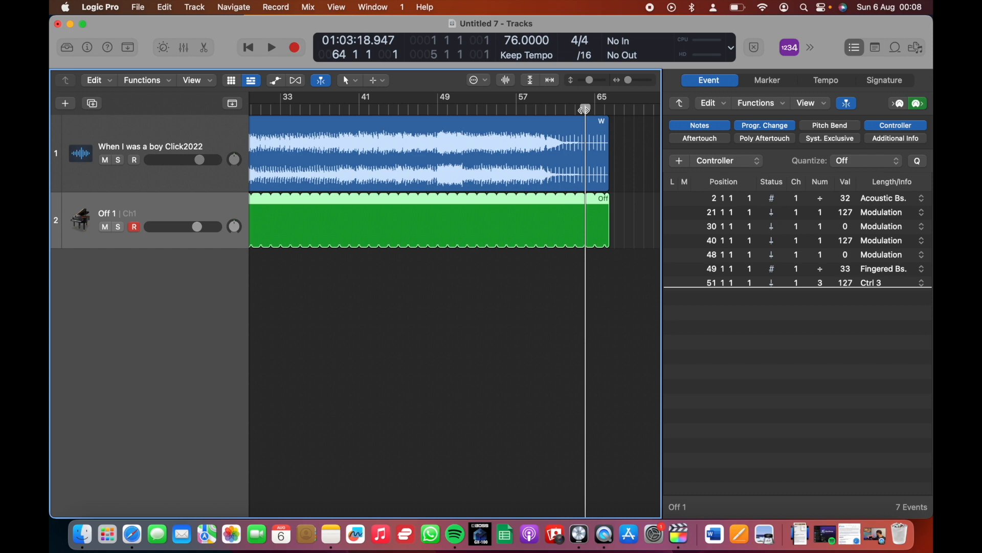
{"action": "left_click", "coordinate": [577, 110]}
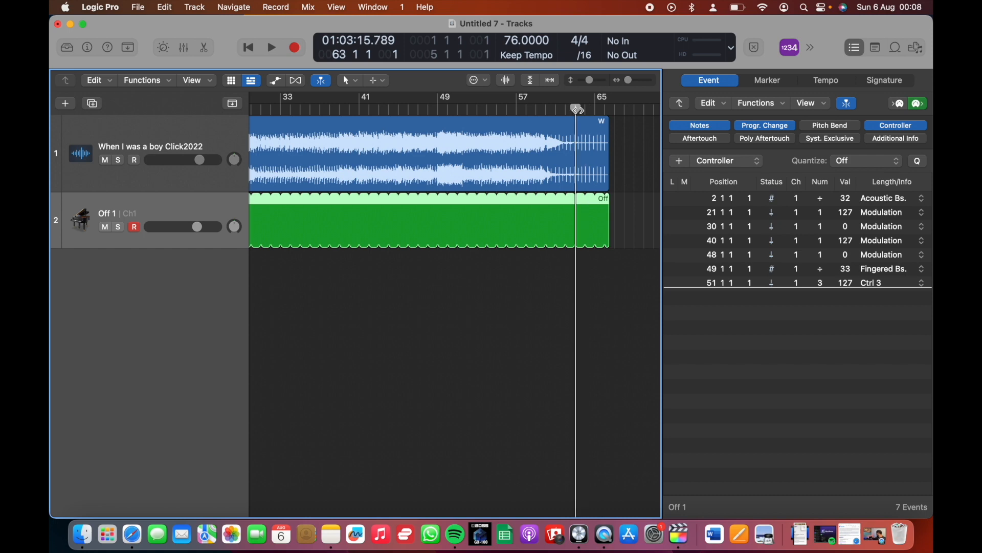
{"action": "left_click", "coordinate": [680, 162]}
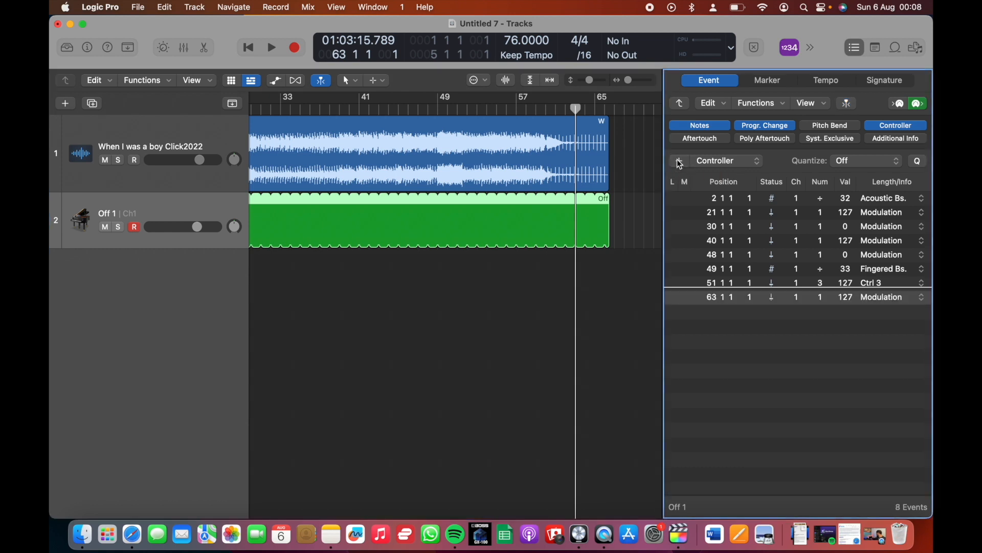
Set the bar 63 Controller event's number to 3 and its value to 0
{"action": "double_click", "coordinate": [819, 298]}
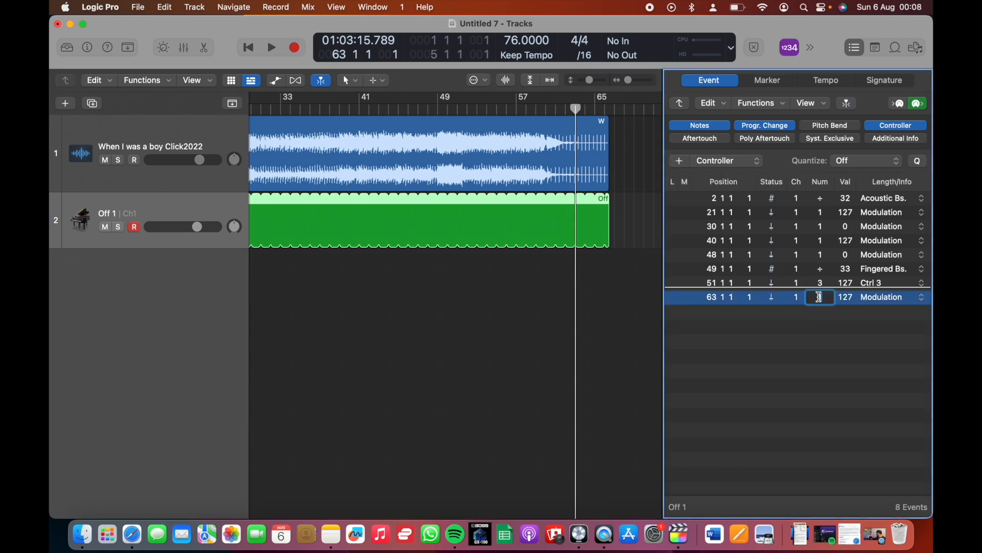
{"action": "type", "text": "3"}
{"action": "key", "text": "Return"}
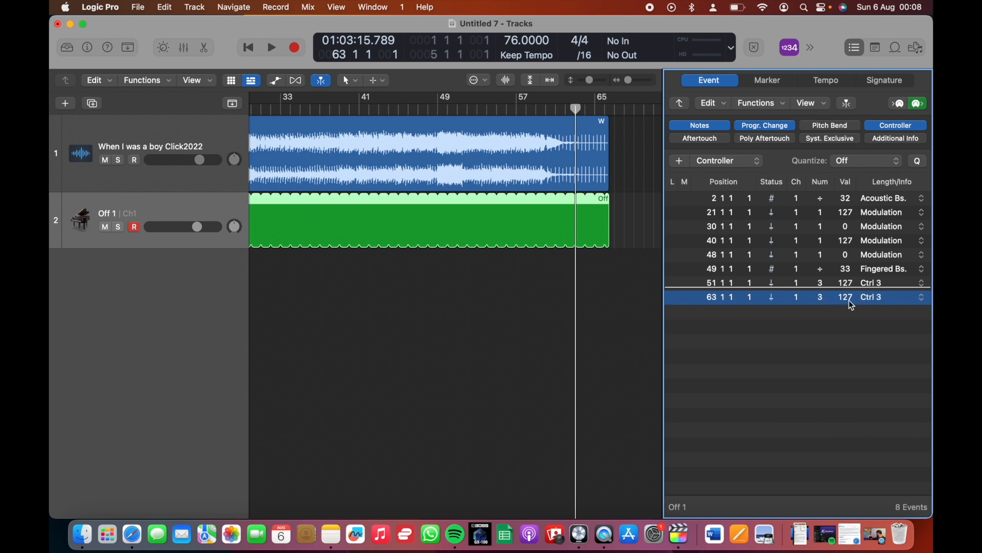
{"action": "double_click", "coordinate": [845, 296]}
{"action": "type", "text": "0"}
{"action": "left_click", "coordinate": [740, 320]}
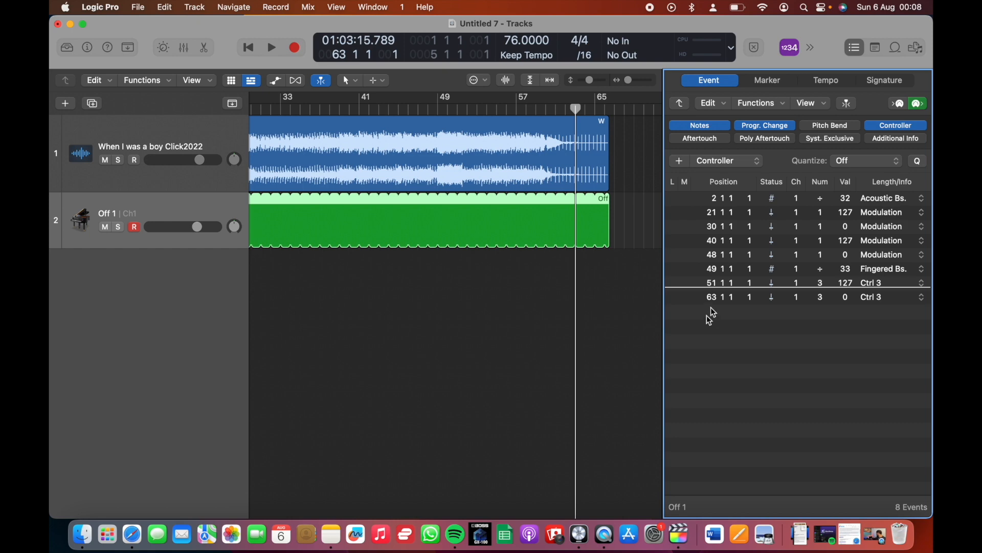
{"action": "scroll", "coordinate": [532, 201], "scroll_direction": "left", "scroll_amount": 10}
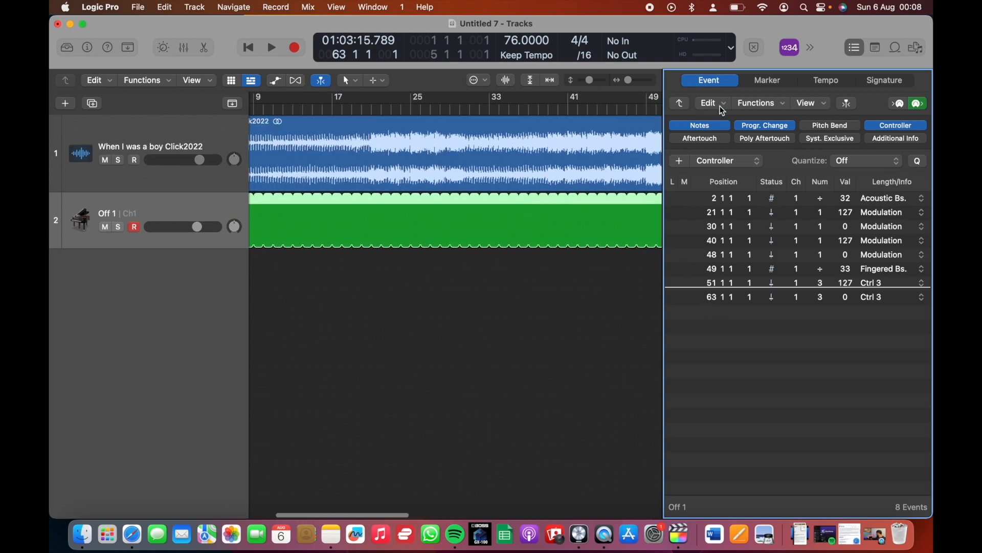